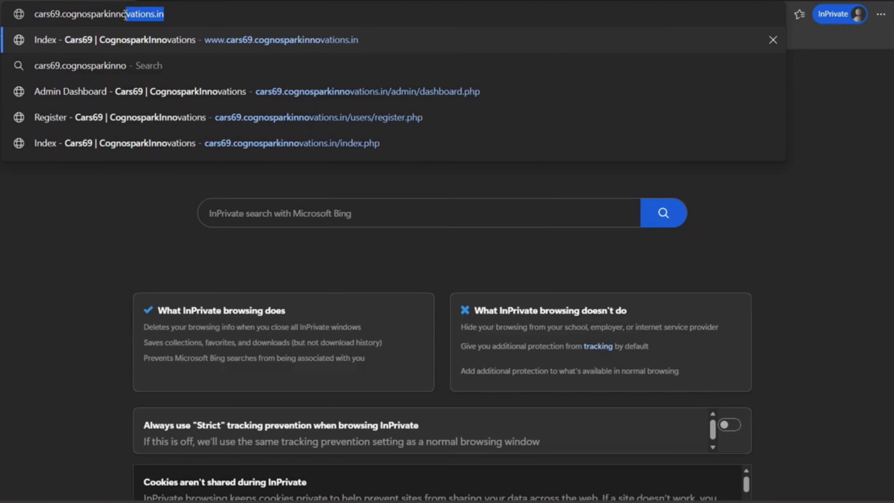
Load the Cars69 admin login page at cars69.cognosparkinnovations.in/admin/admin_login.php
text(vations)
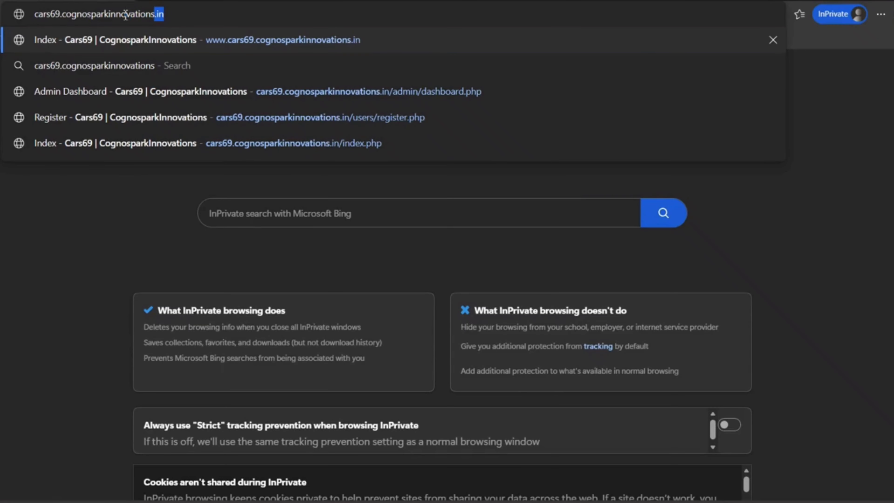
text(.in)
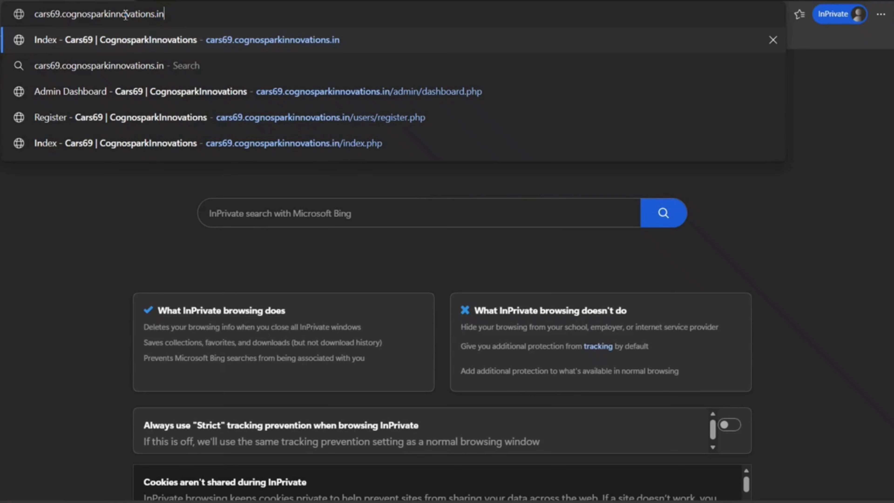
text(/admin)
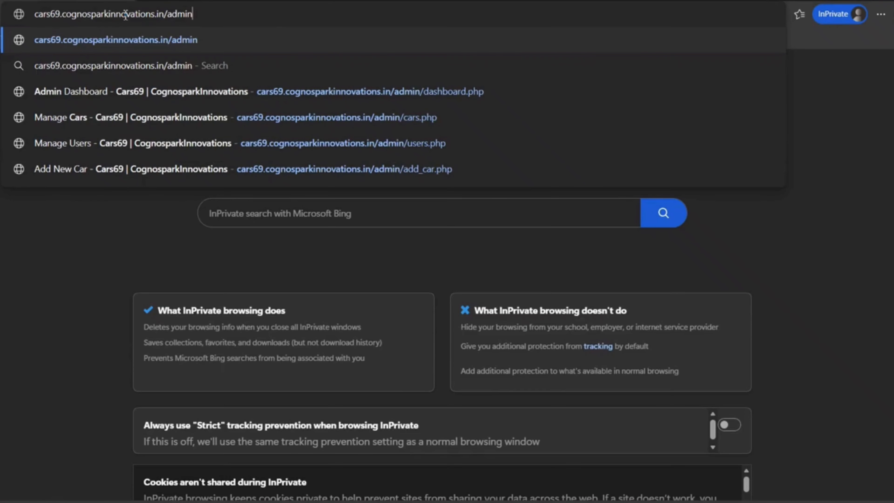
text(/admin)
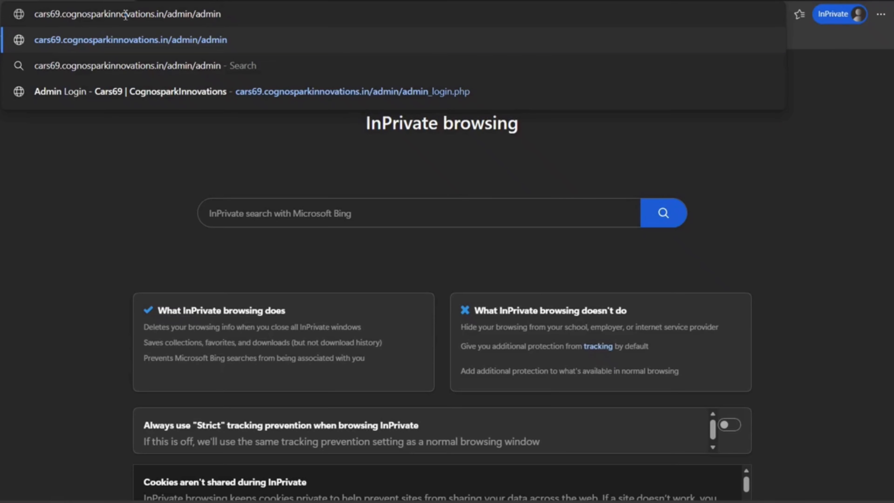
text(_log)
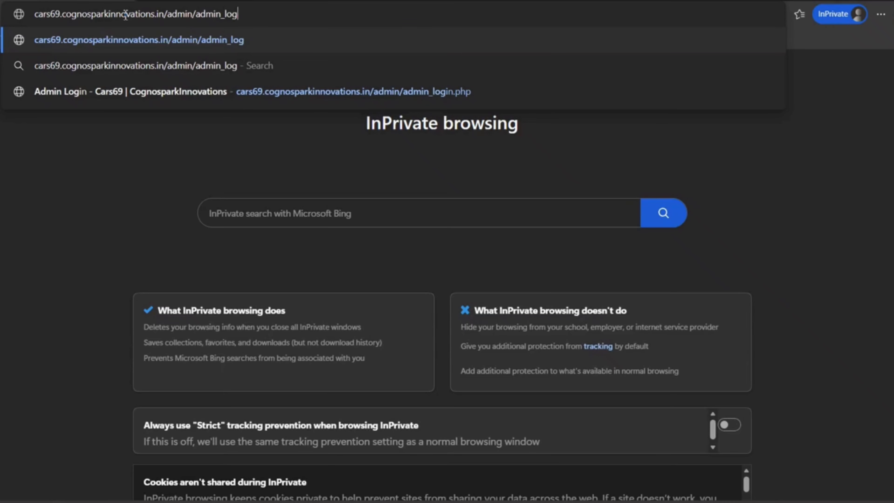
text(in.php)
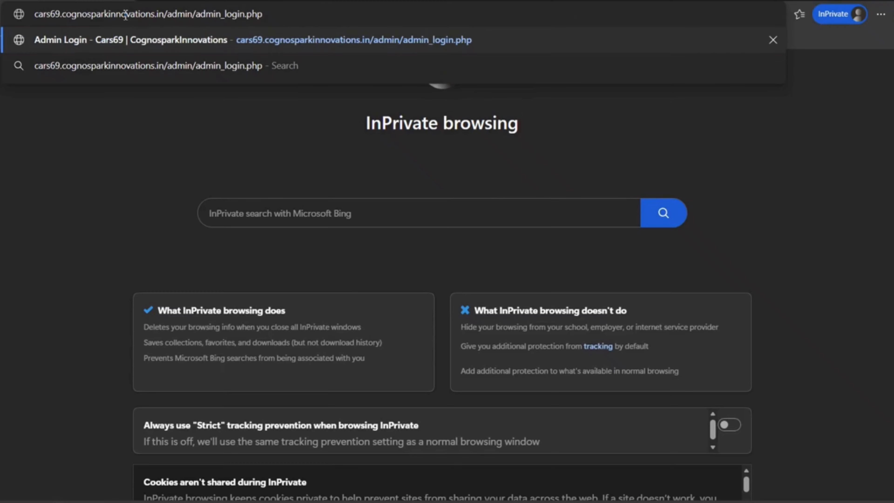
key(Return)
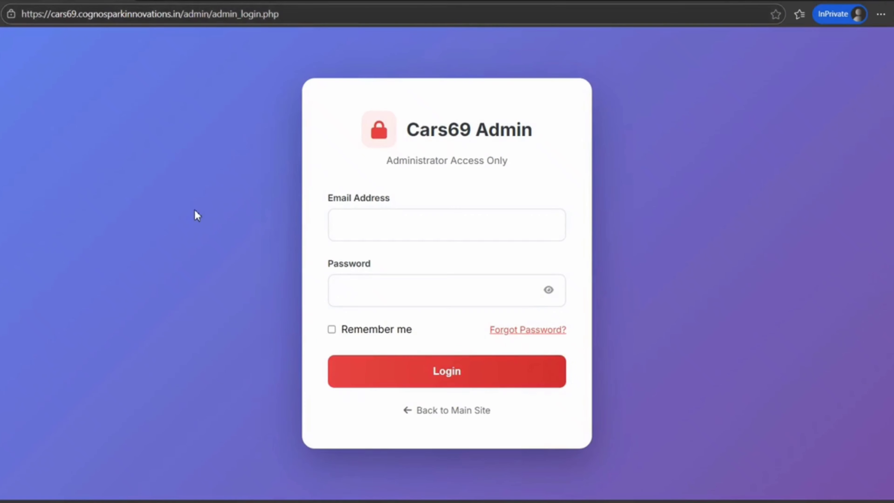
Log in with the admin email and password, with Remember me ticked
click(357, 226)
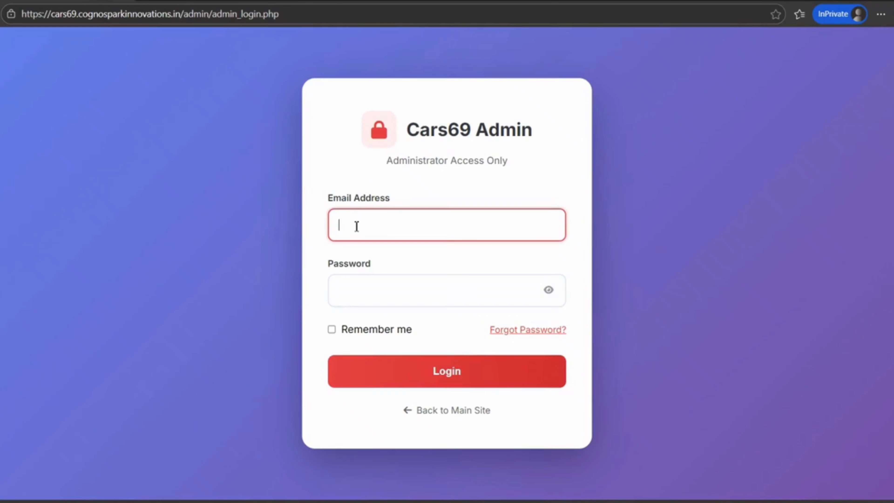
text(a)
text(dmin)
text(om)
click(395, 294)
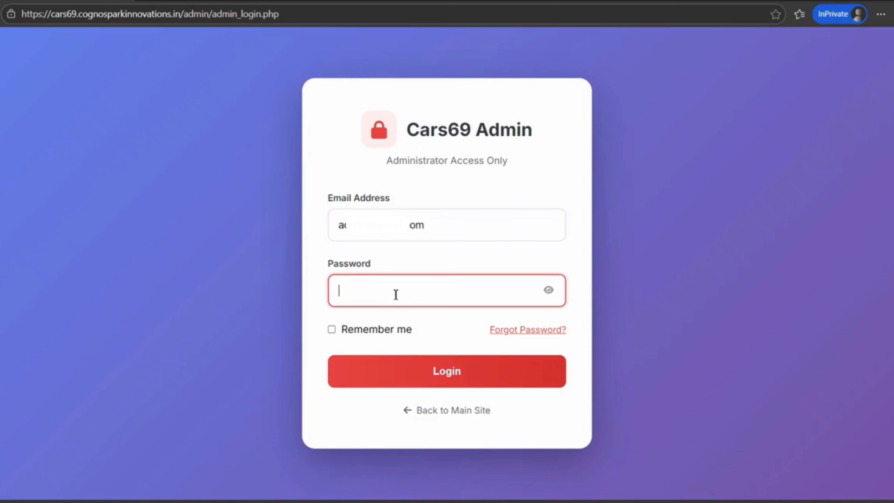
text(aaaa)
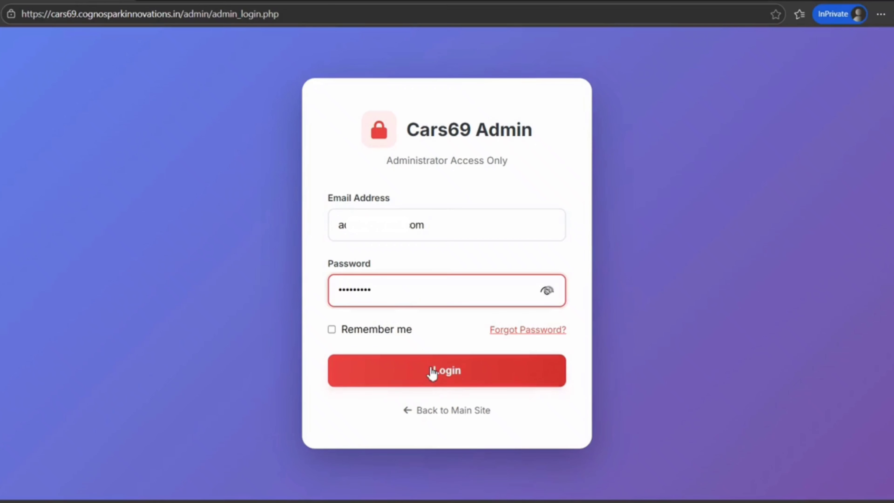
click(333, 331)
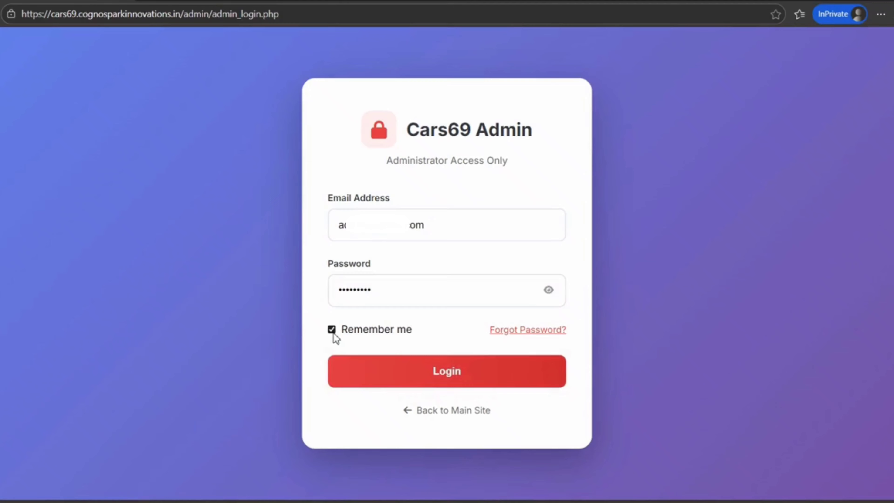
click(403, 370)
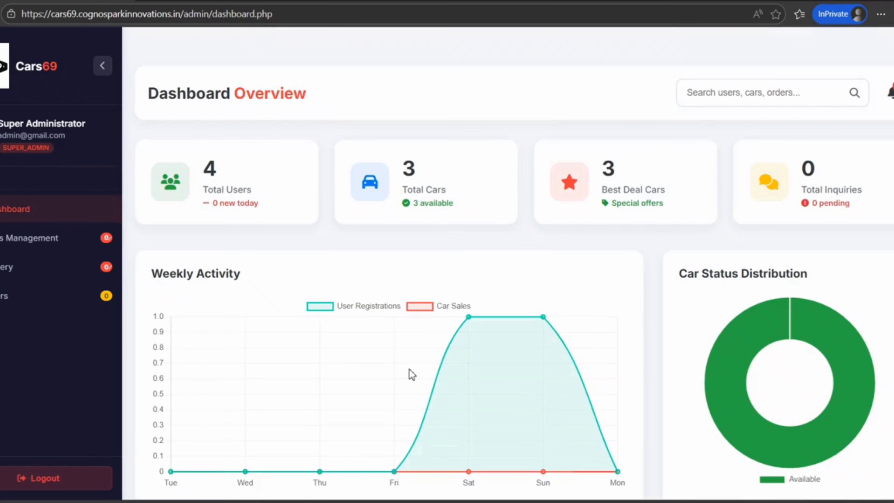
Zoom out, scroll through the dashboard's recent users and cars, and expand Cars Management
key(ctrl+minus)
key(ctrl+minus)
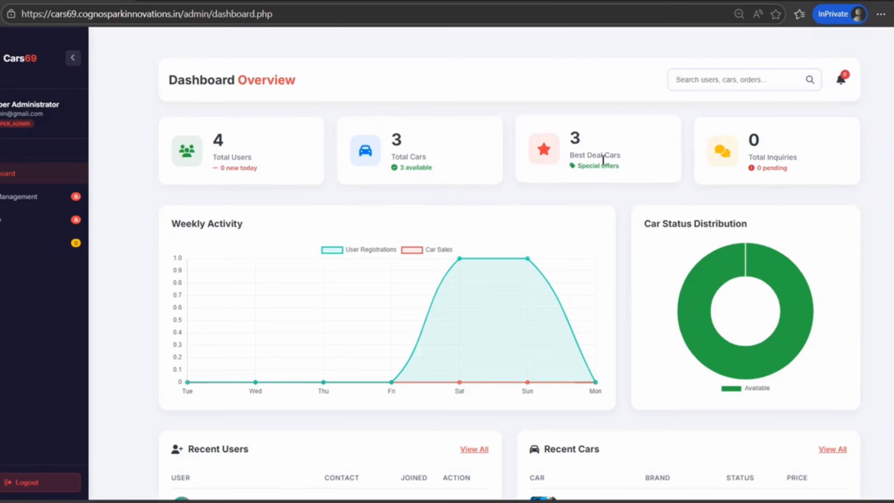
scroll(528, 204, down, 5)
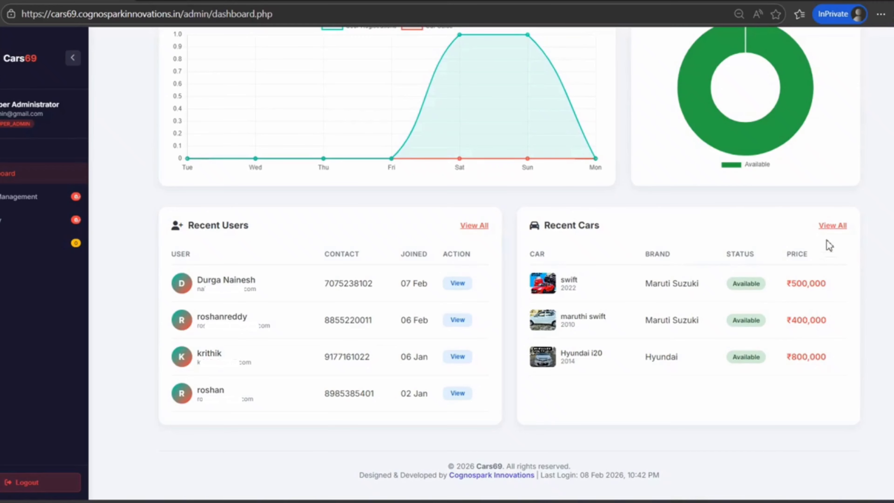
scroll(466, 243, up, 6)
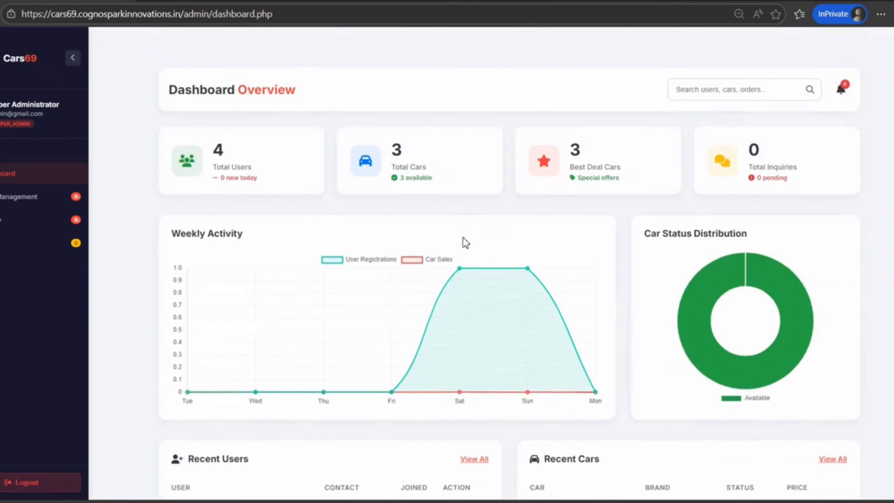
click(3, 195)
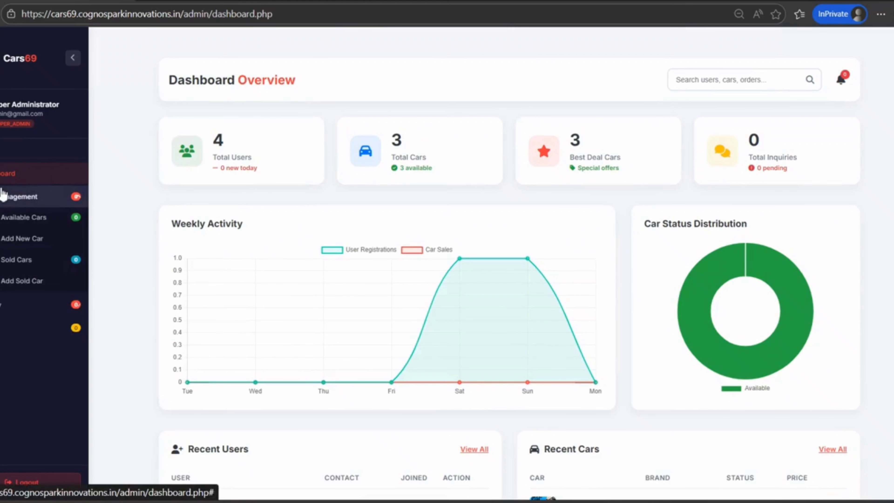
Open the Available Cars list and filter it to Hyundai brand with Available status
click(57, 224)
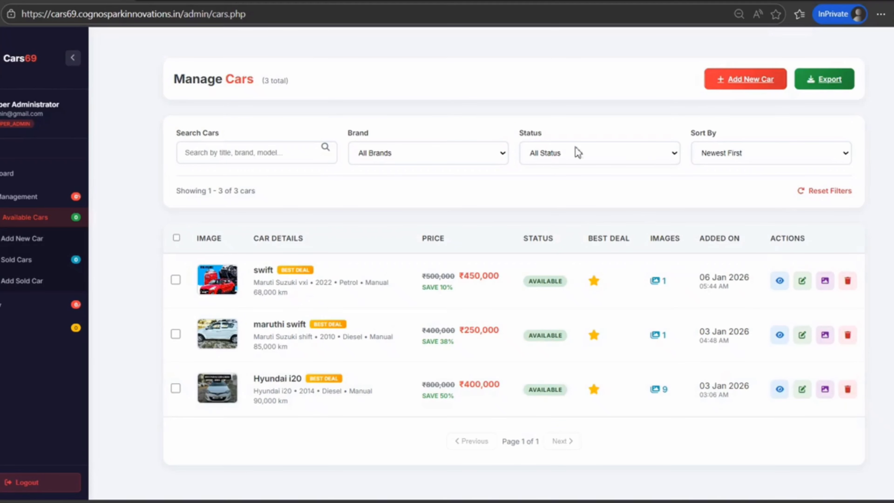
click(495, 162)
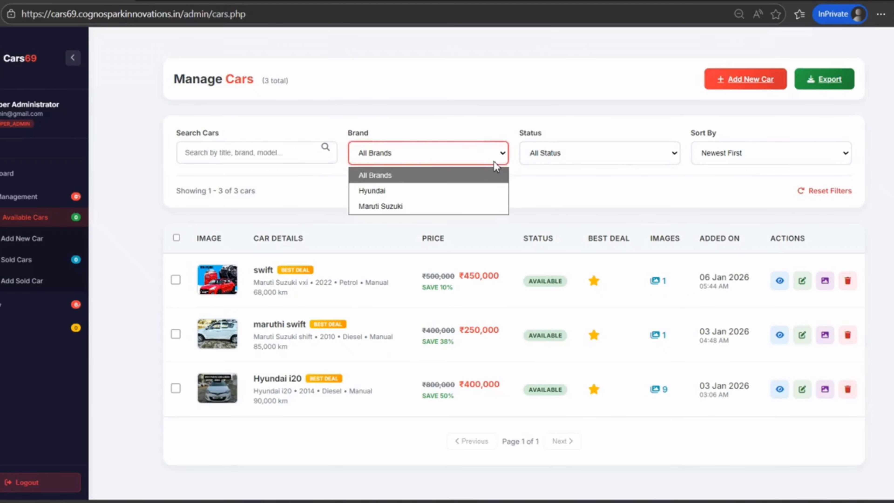
click(494, 162)
click(494, 161)
click(456, 190)
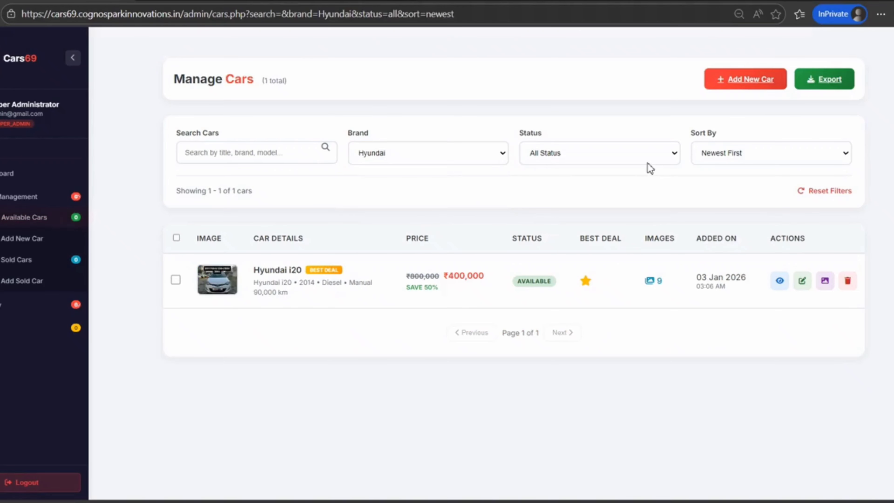
click(612, 152)
click(591, 191)
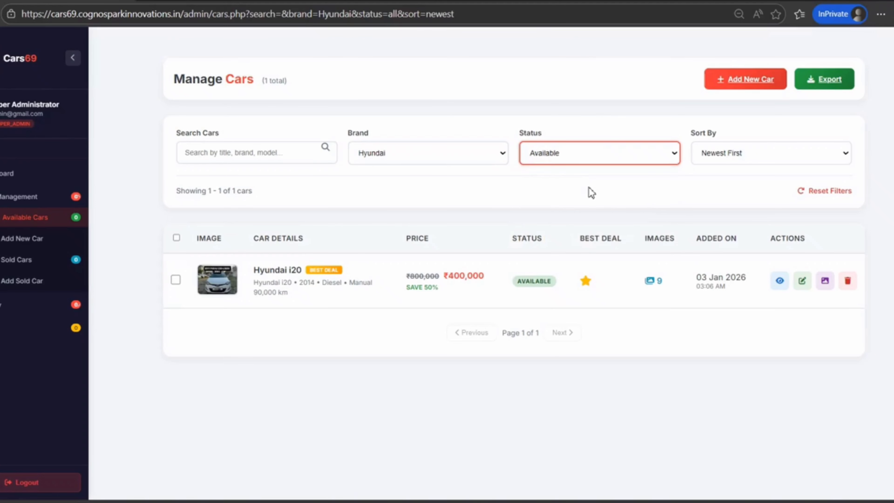
Switch the brand filter to Maruti Suzuki, sort Oldest First, then reset all filters
click(459, 152)
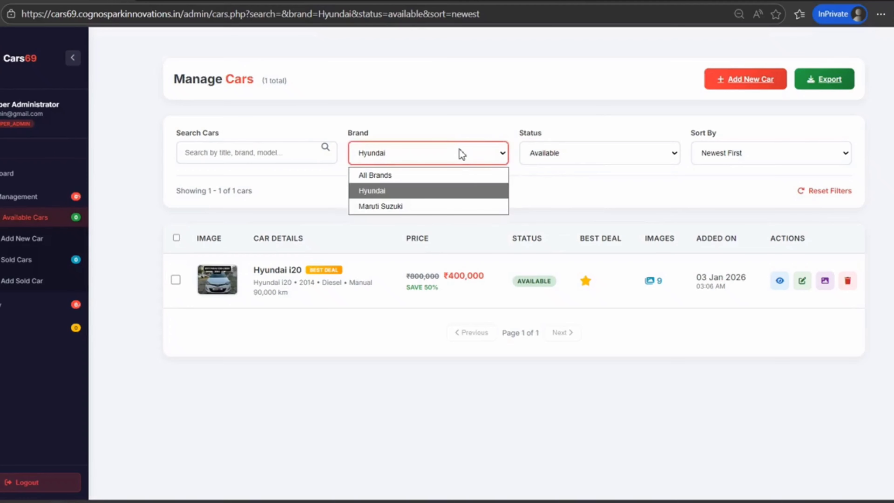
click(437, 206)
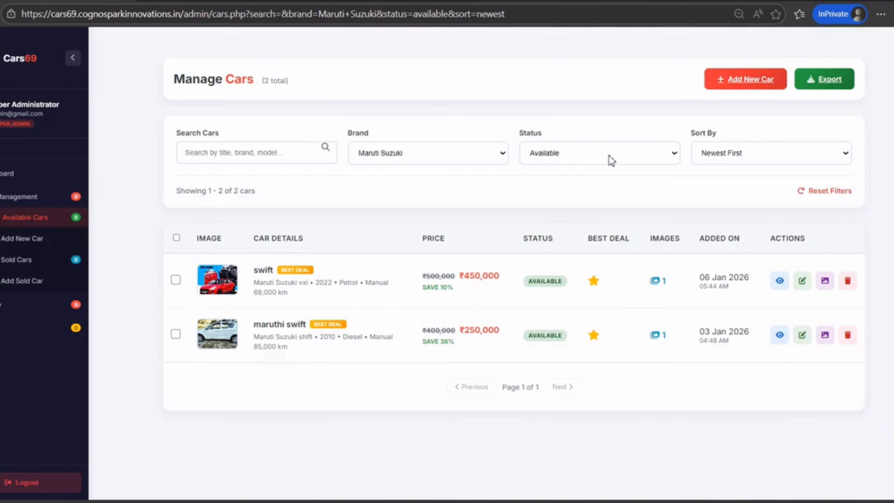
click(739, 152)
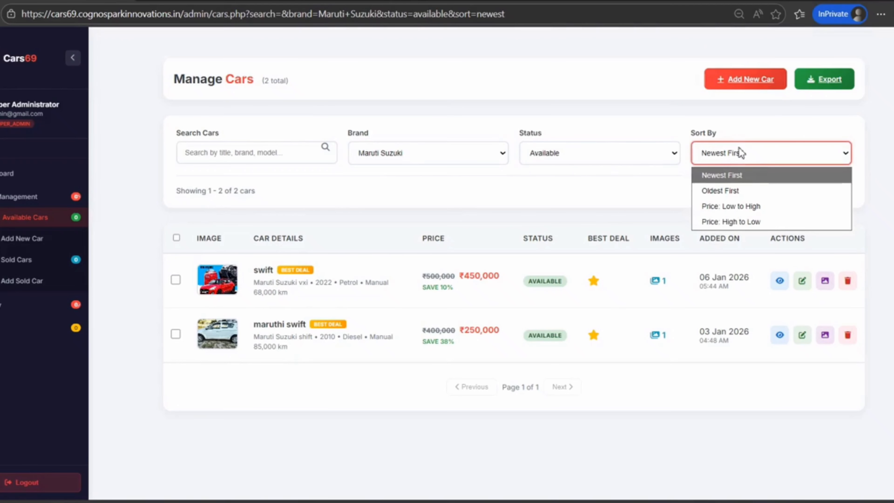
click(740, 190)
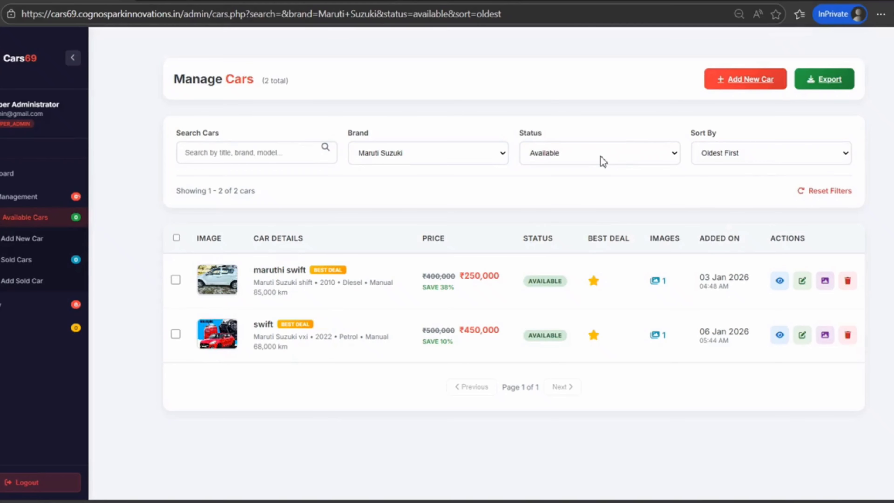
click(840, 195)
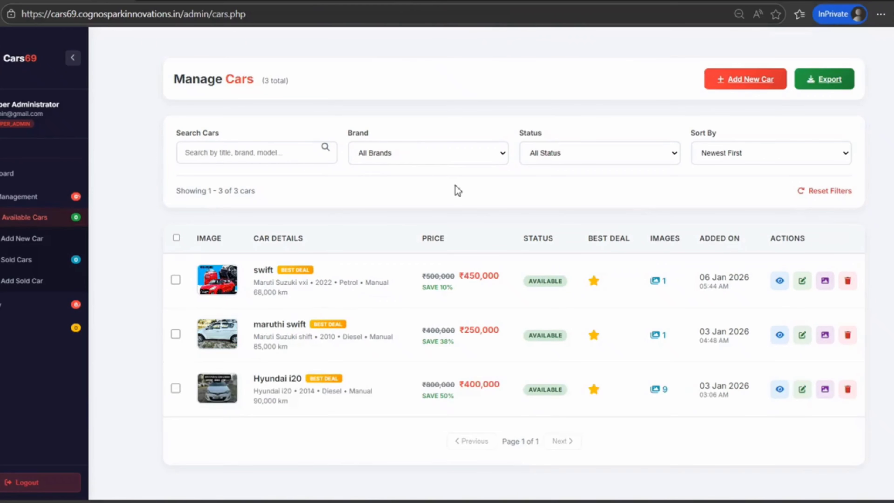
On a new car form, enter title ALTO, brand Maruti Suzuki, model LXI, year 2021
click(56, 247)
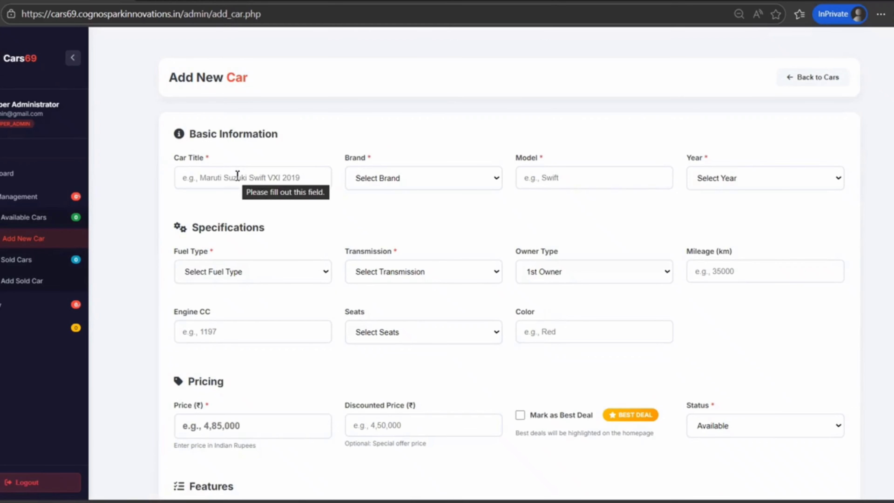
click(237, 175)
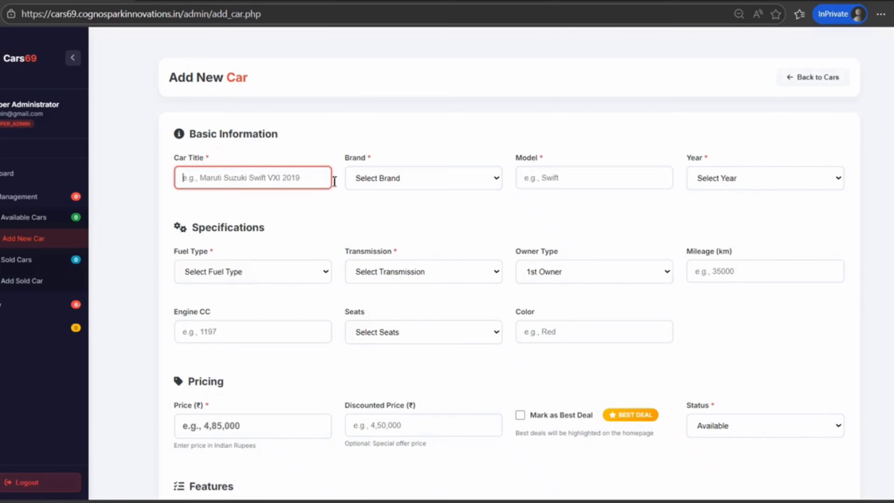
click(377, 187)
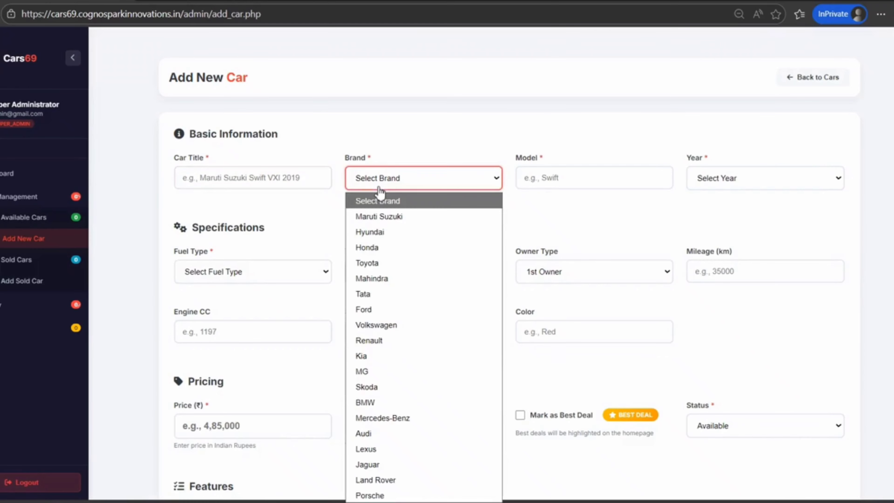
click(287, 182)
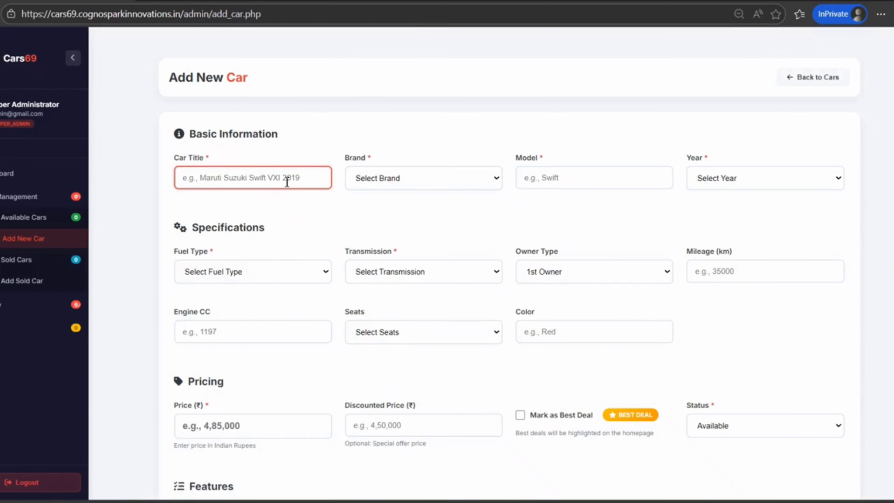
text(ALTO)
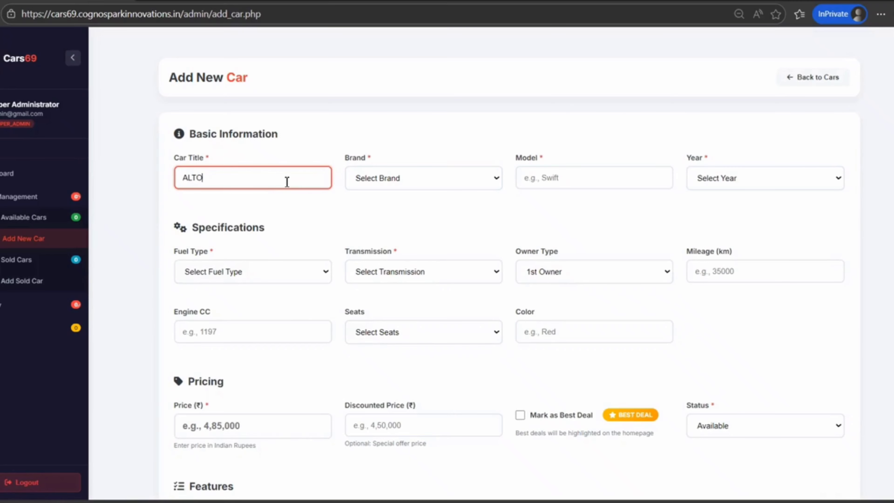
click(384, 185)
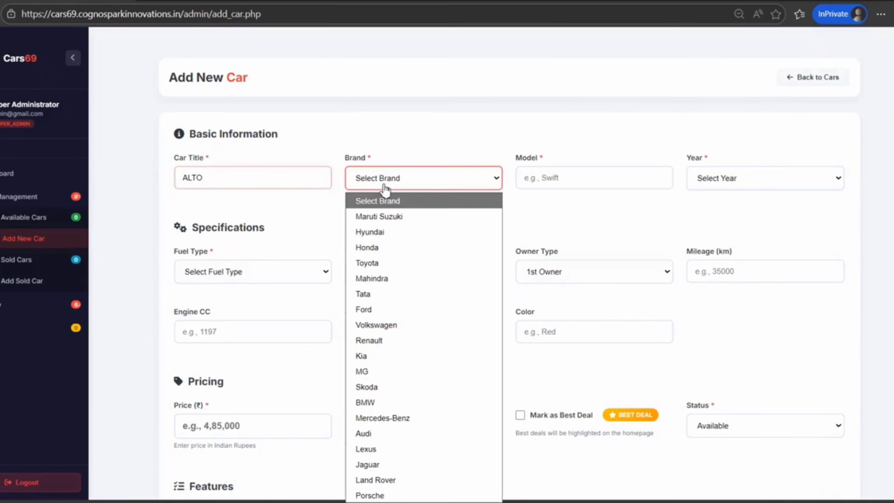
click(388, 214)
click(559, 185)
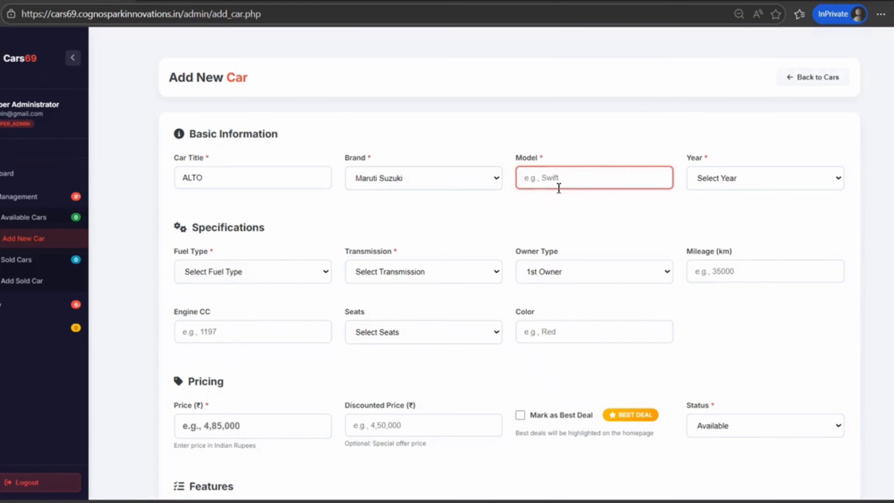
text(LXI)
click(728, 187)
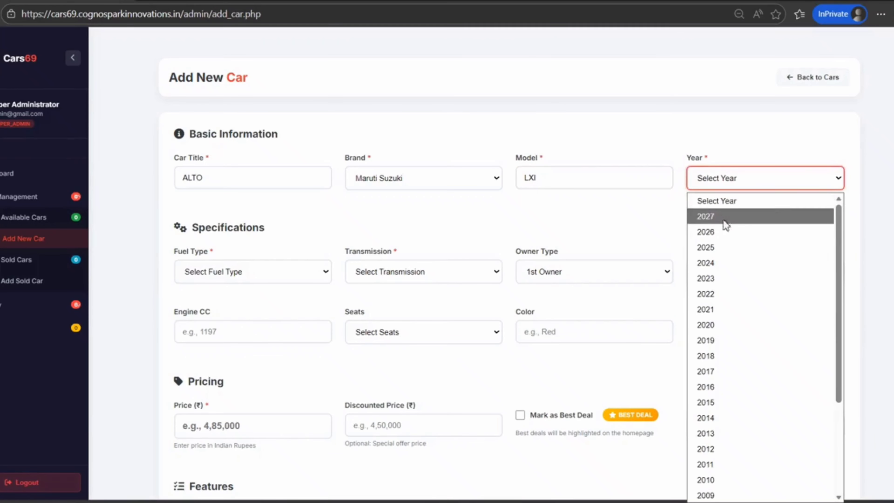
click(718, 308)
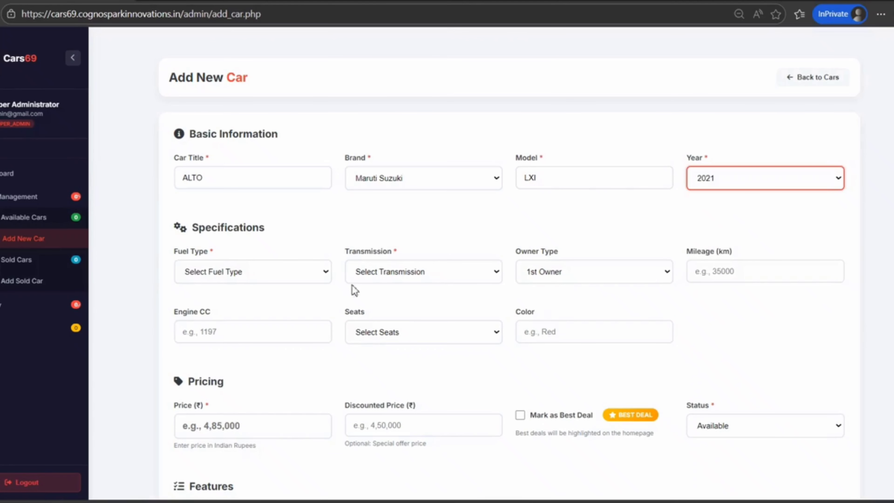
Set Petrol, Manual, mileage 48,000, 1000 cc, 5 Seater and colour Silver Gray
click(315, 278)
click(258, 313)
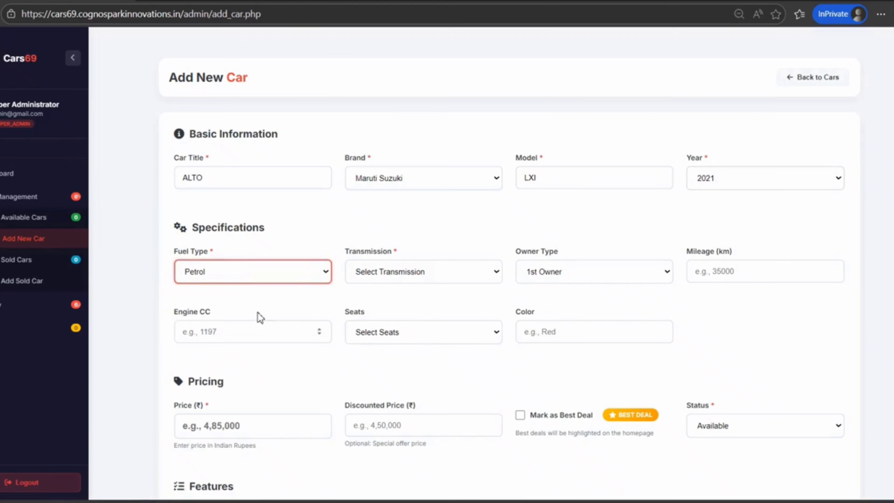
click(468, 273)
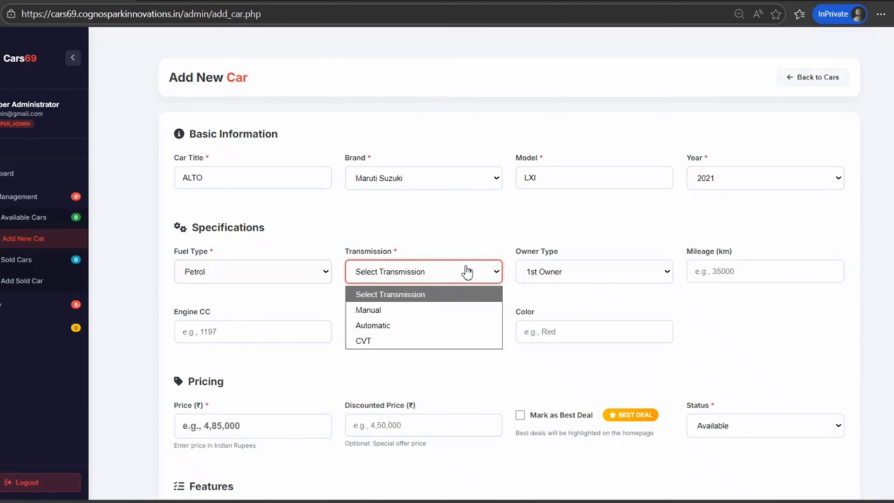
click(392, 311)
click(711, 272)
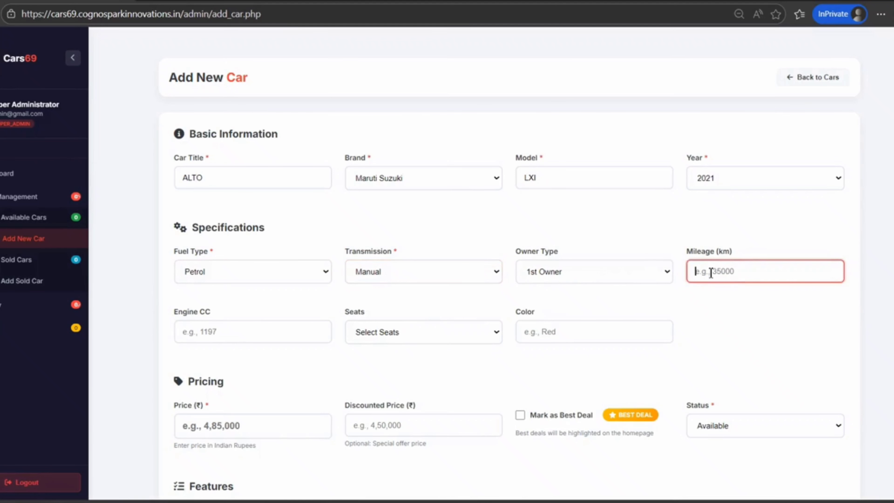
text(48,000)
click(301, 326)
text(1000)
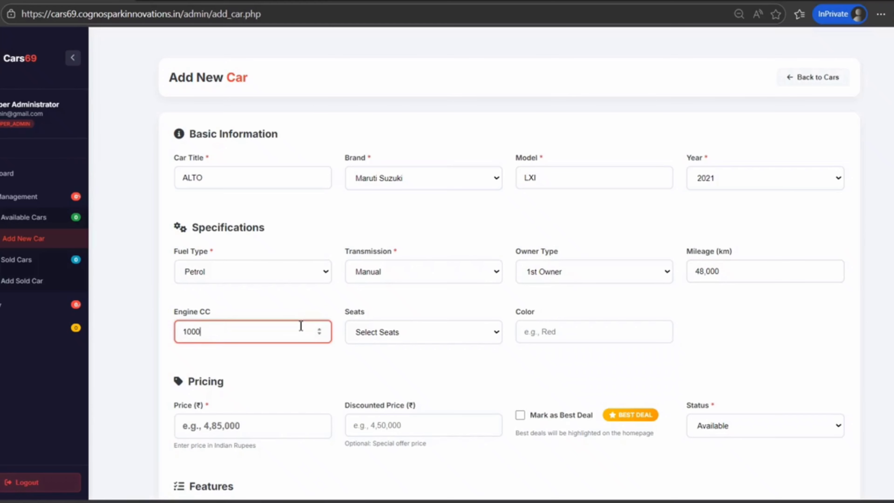
click(427, 332)
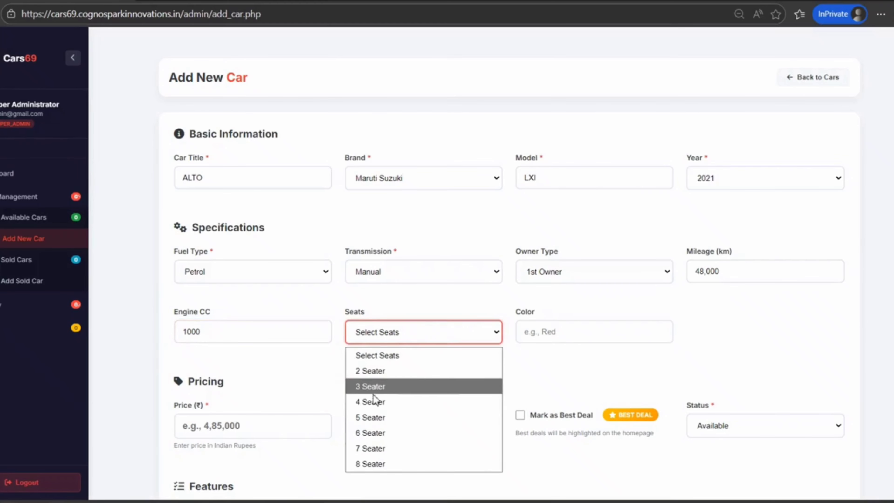
click(368, 416)
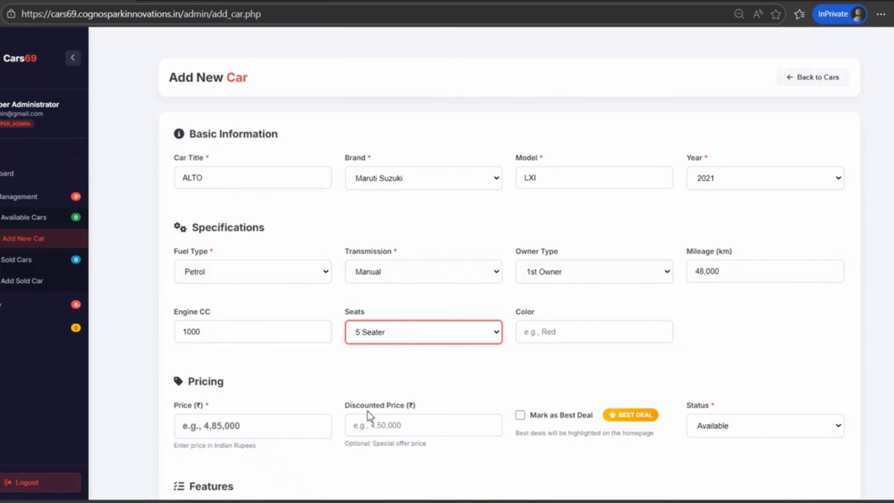
click(590, 337)
text(Silver Gray)
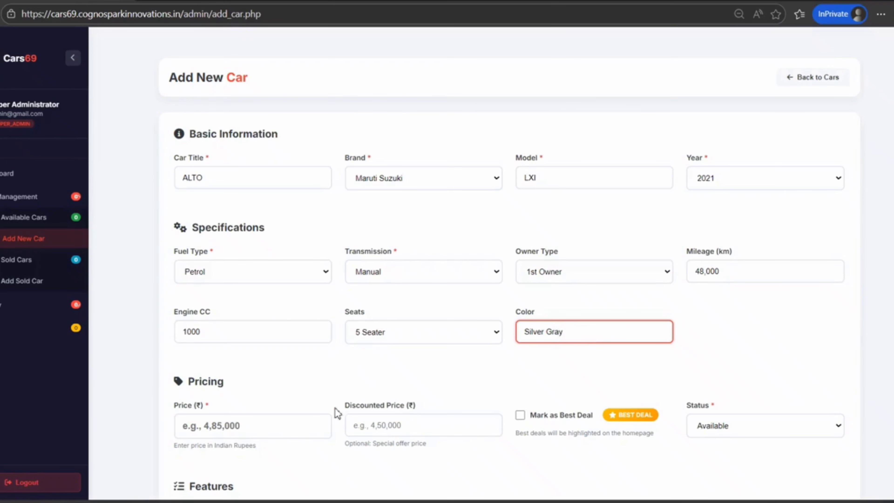
Set price 400,000 and discounted price 360,000, and mark the car as a Best Deal
scroll(319, 416, down, 4)
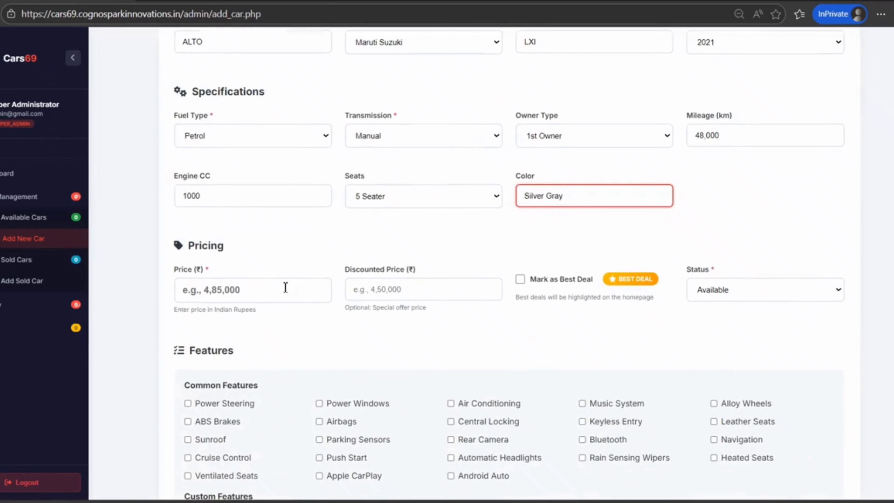
click(285, 287)
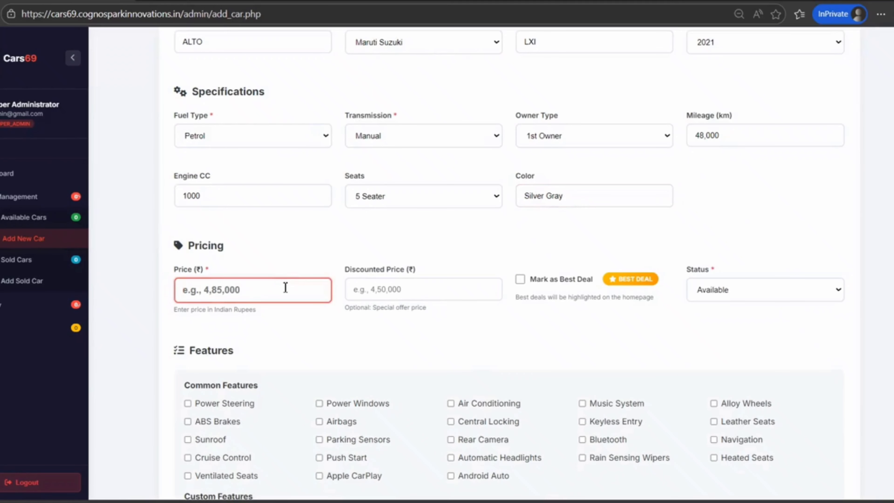
text(400,000)
click(412, 294)
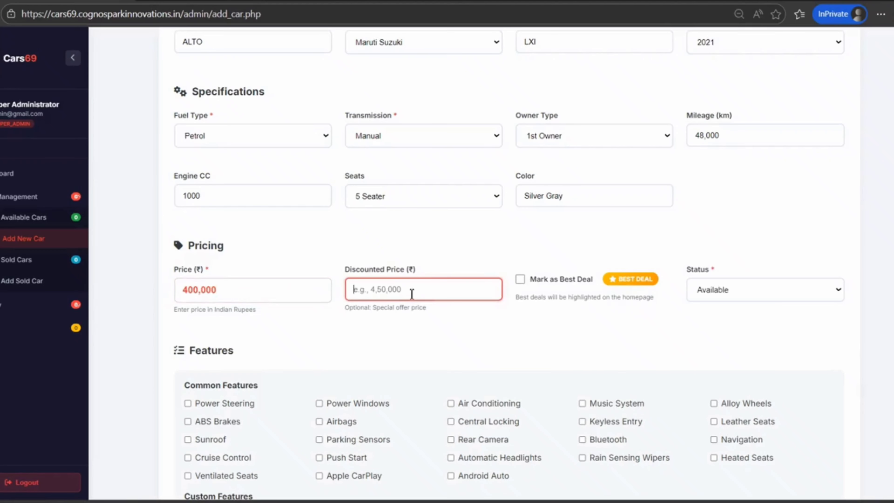
text(360,000)
click(520, 279)
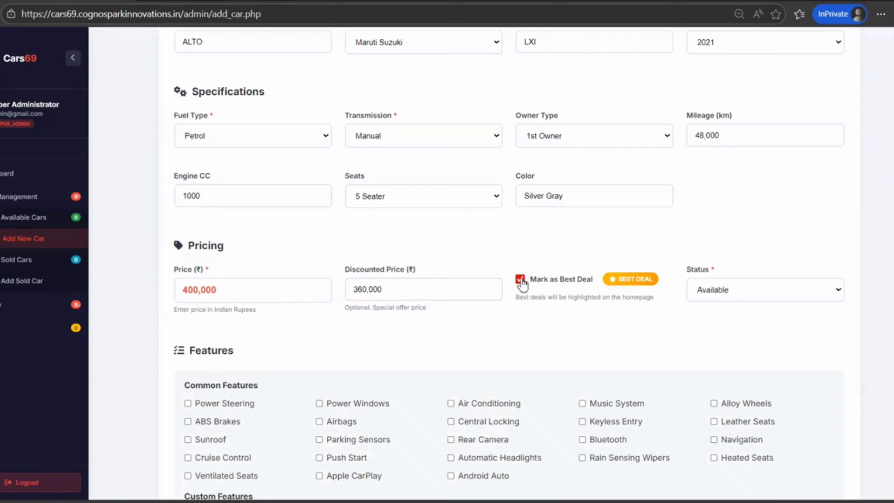
Tick the car's features from Power Steering through Parking Sensors, including Alloy Wheels
scroll(722, 296, down, 3)
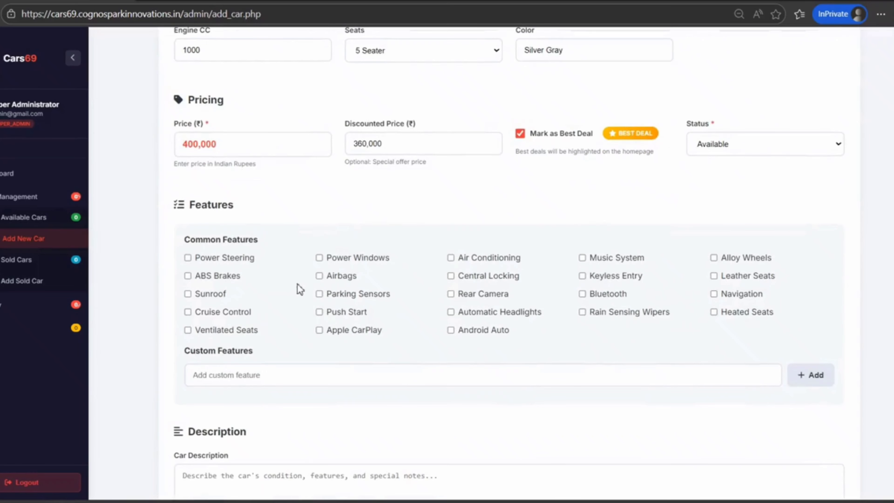
click(187, 258)
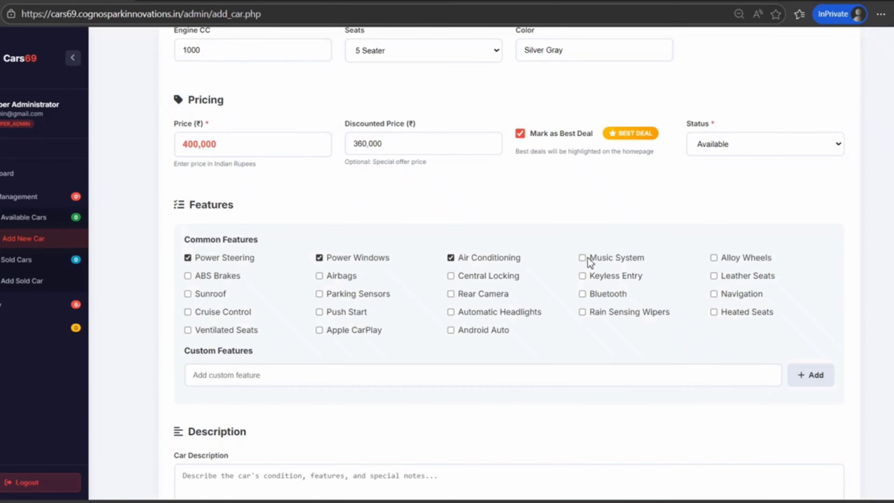
click(714, 259)
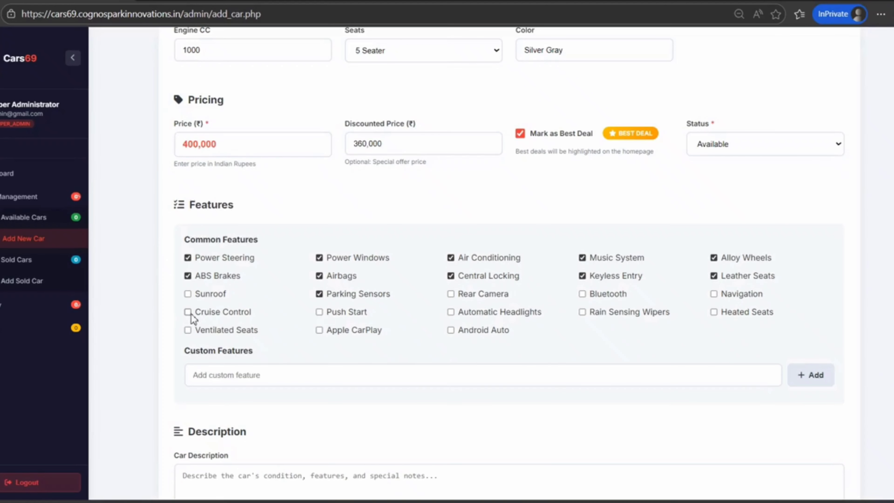
scroll(513, 337, down, 1)
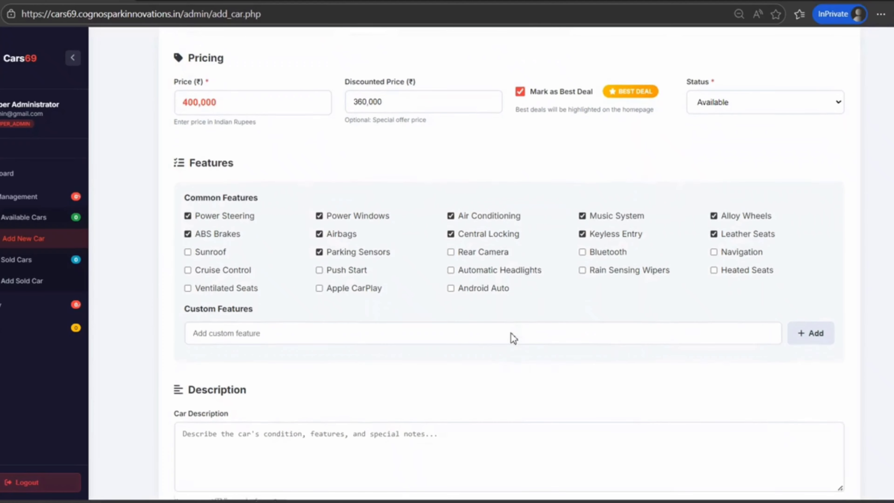
scroll(511, 333, down, 3)
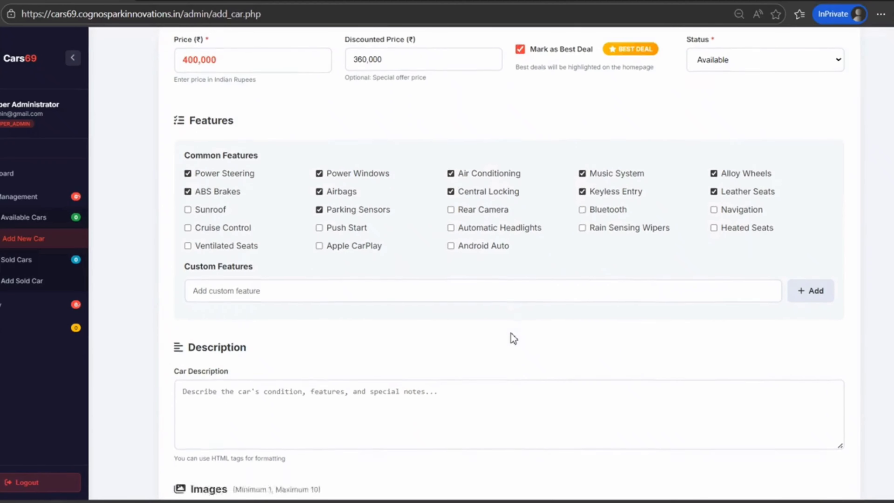
scroll(514, 338, down, 1)
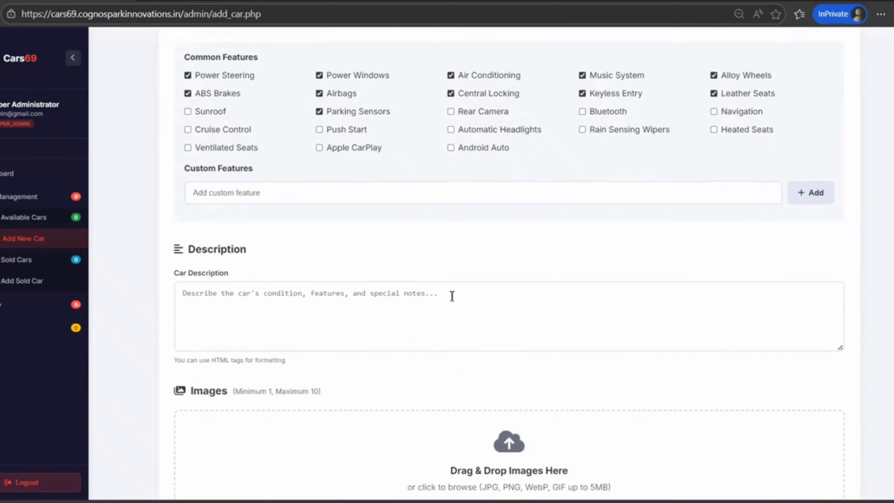
Write the description 'The Car was used by an Doctor , It was well maintained.'
click(245, 288)
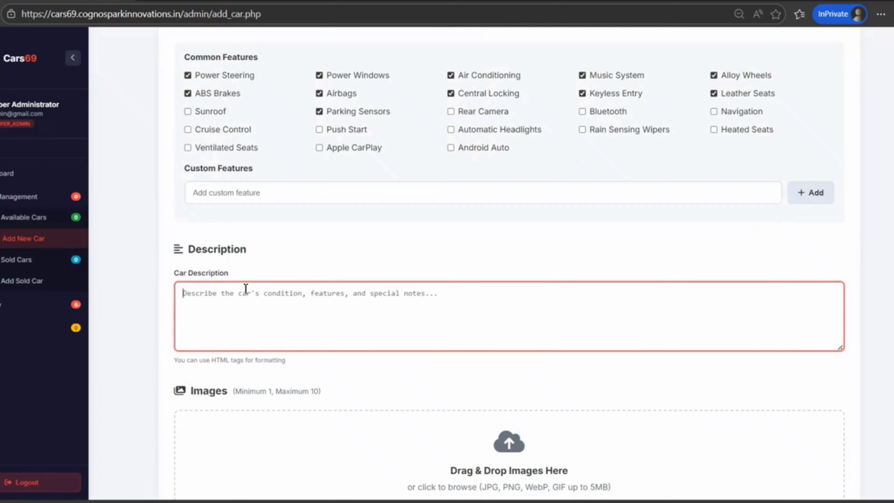
text(The )
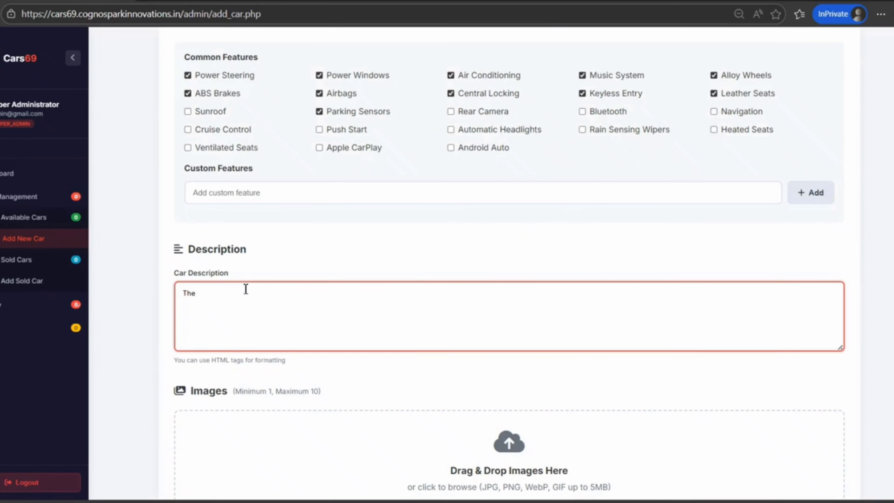
text(Car was used by a)
key(BackSpace)
text(n Doctor , It was )
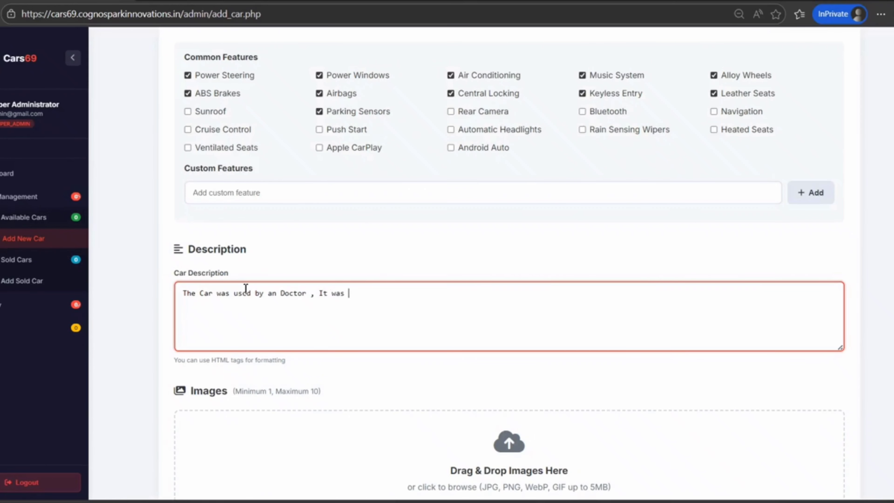
text(well maintained.)
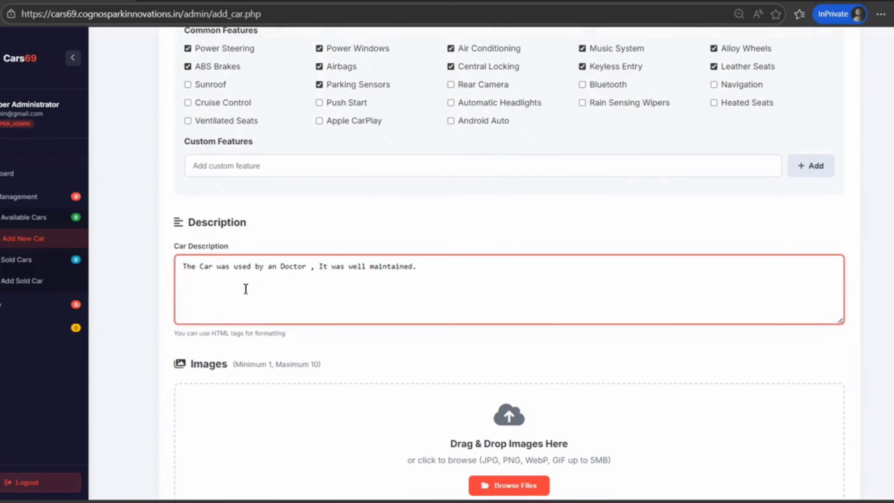
scroll(245, 289, down, 4)
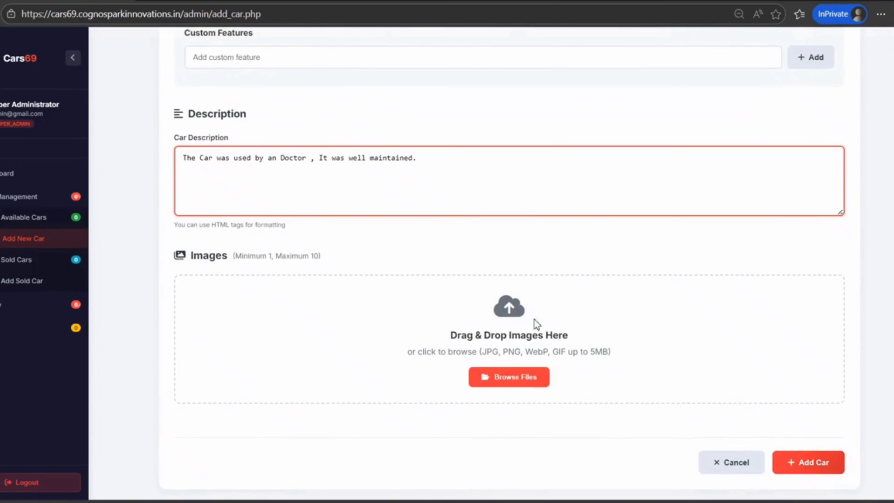
Browse to Pictures > images in the file picker and select cars.jpeg
click(513, 379)
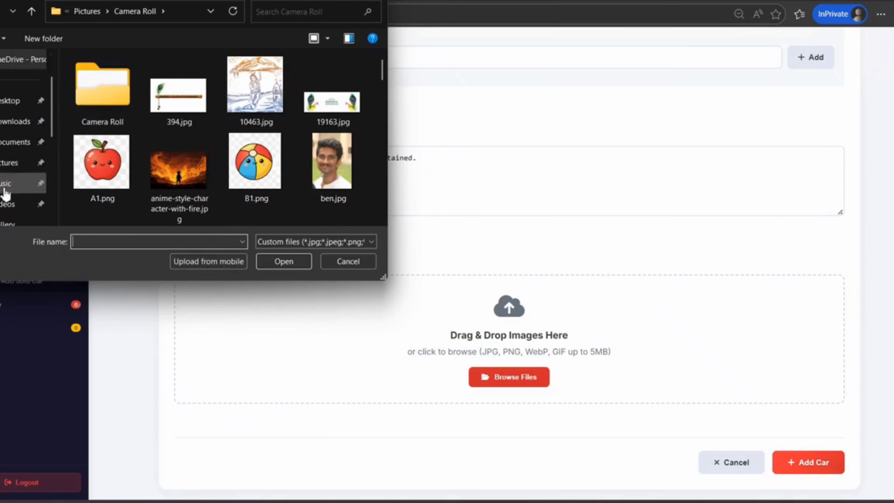
click(4, 222)
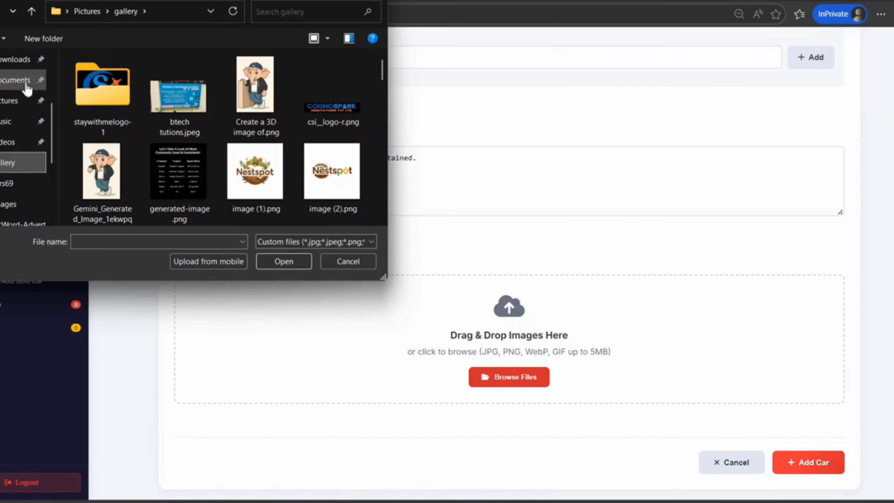
click(17, 106)
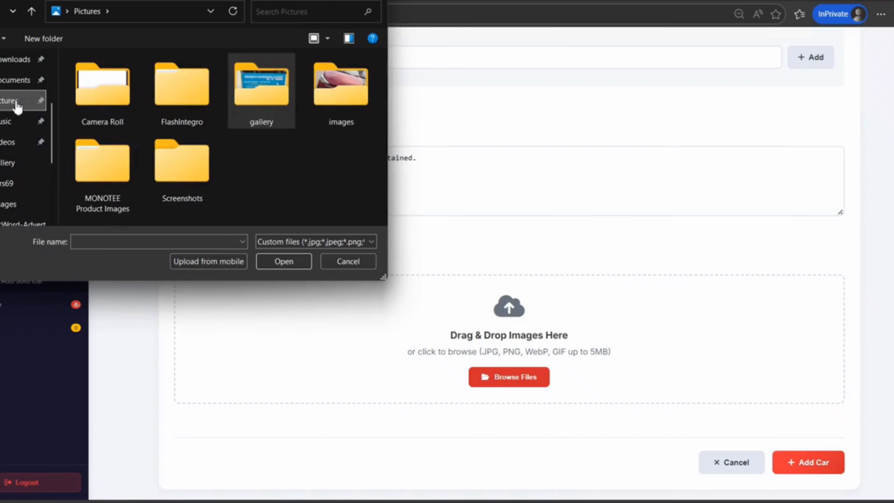
double_click(313, 98)
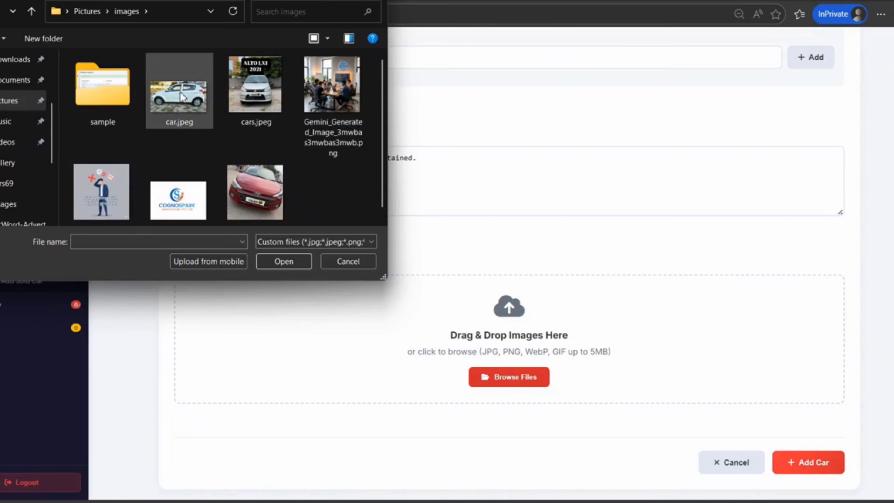
click(251, 102)
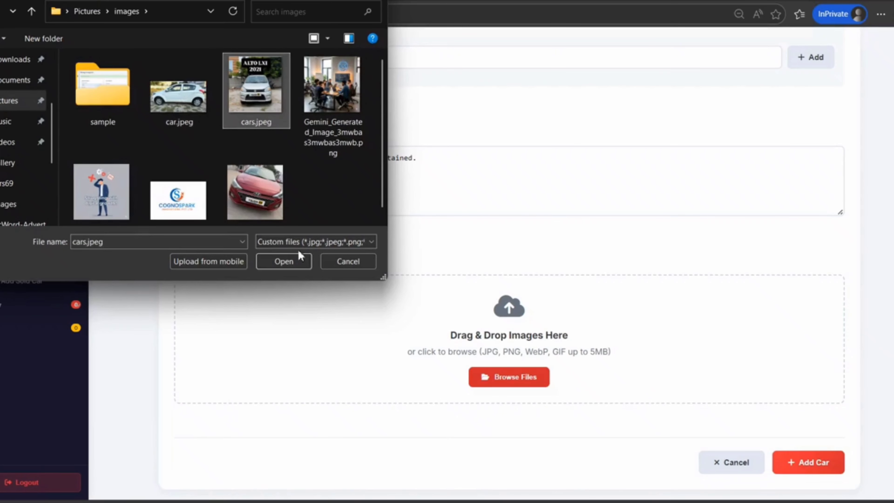
Attach cars.jpeg and save the ALTO LXI listing with Add Car
click(284, 261)
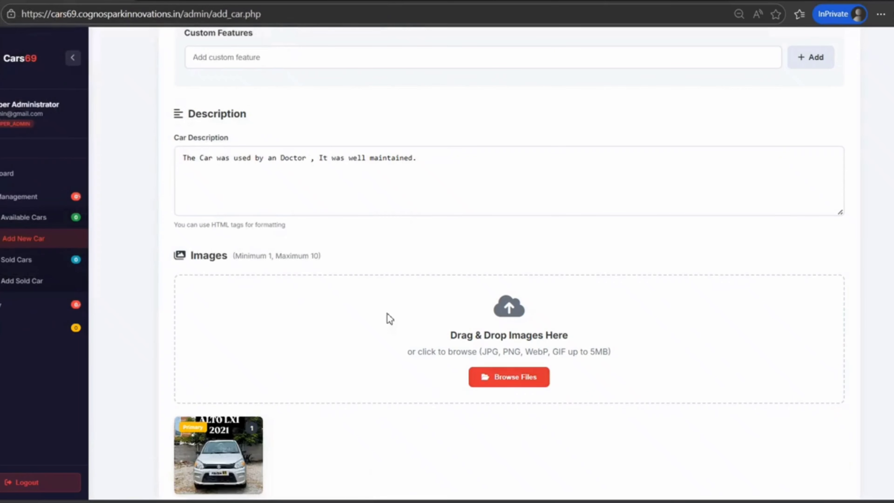
scroll(470, 349, down, 2)
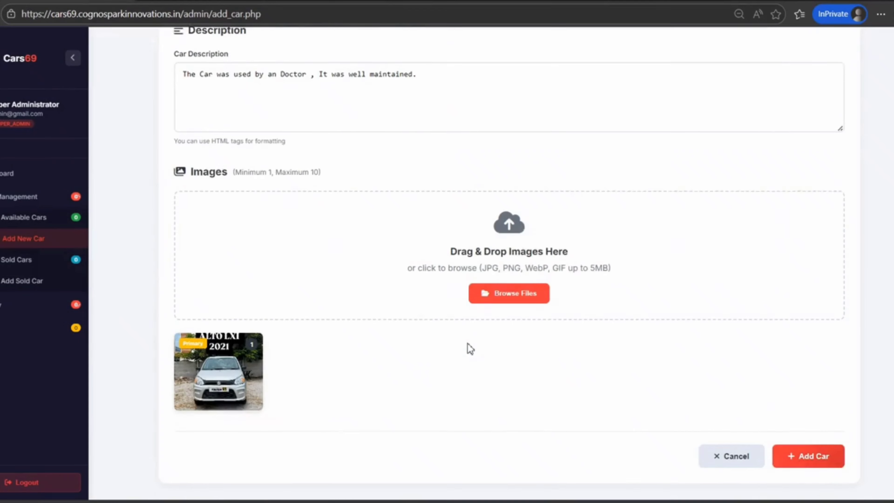
click(814, 463)
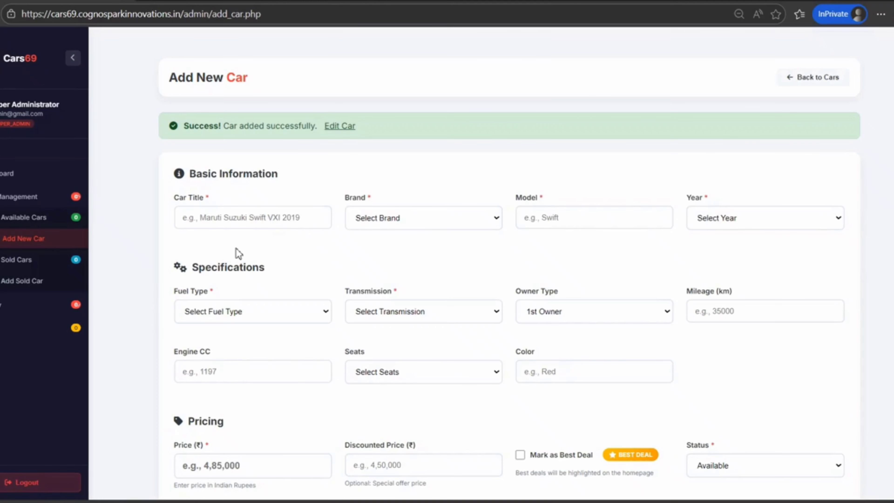
Open Available Cars, view the ALTO's image management page, and return to the car list
click(47, 227)
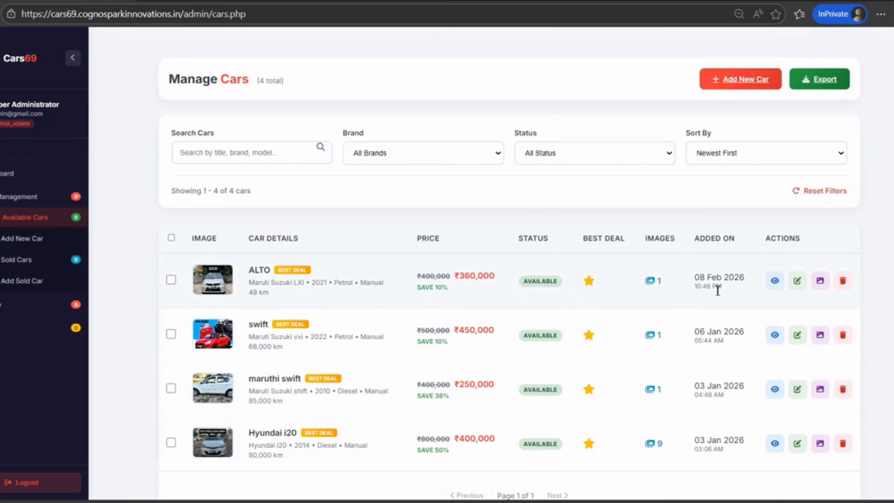
click(821, 281)
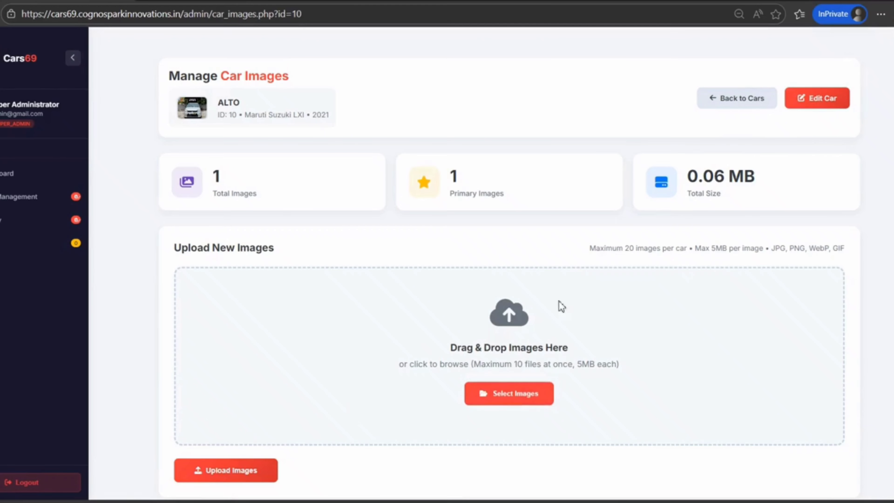
click(731, 109)
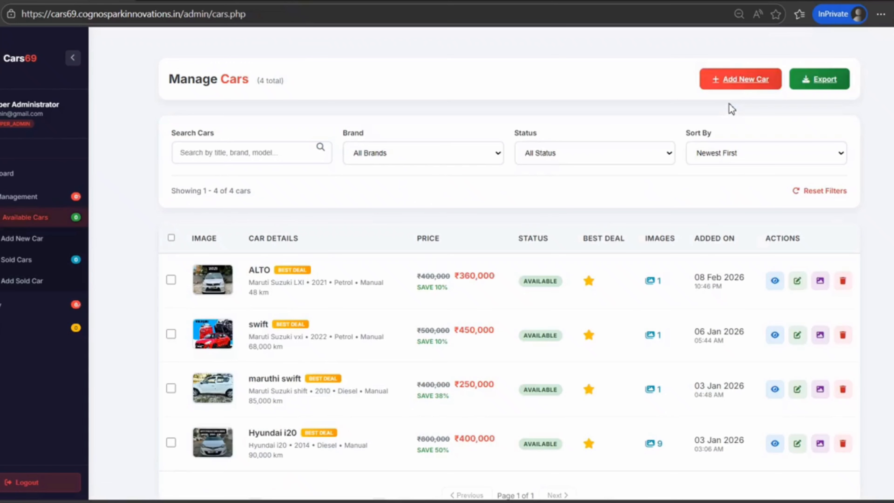
Edit the ALTO, replace Engine Capacity 1000 with 950, and save with Update Car
click(798, 282)
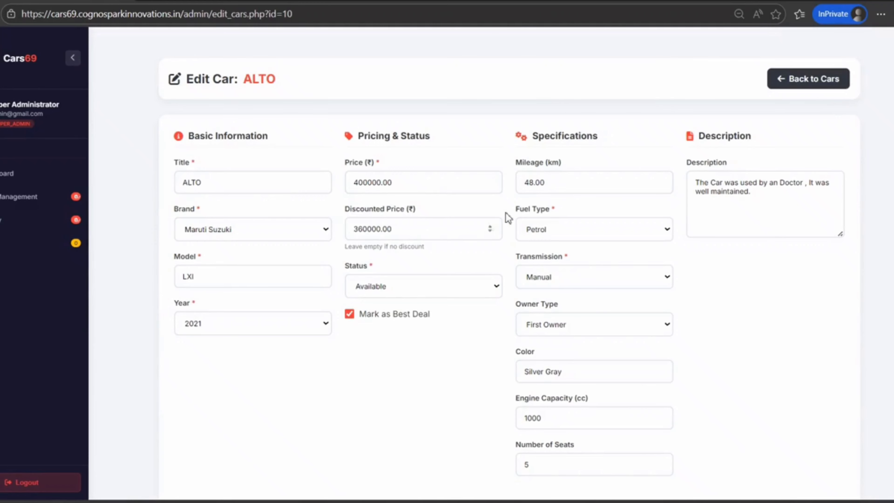
scroll(599, 289, down, 2)
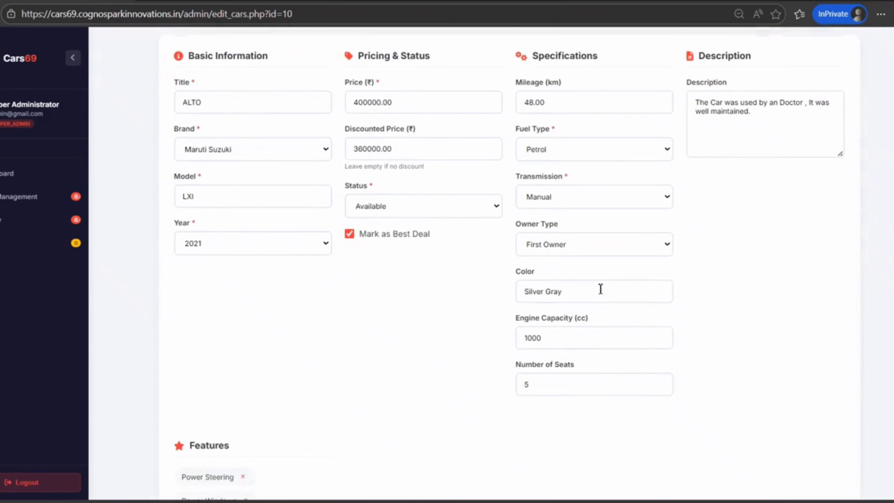
click(561, 337)
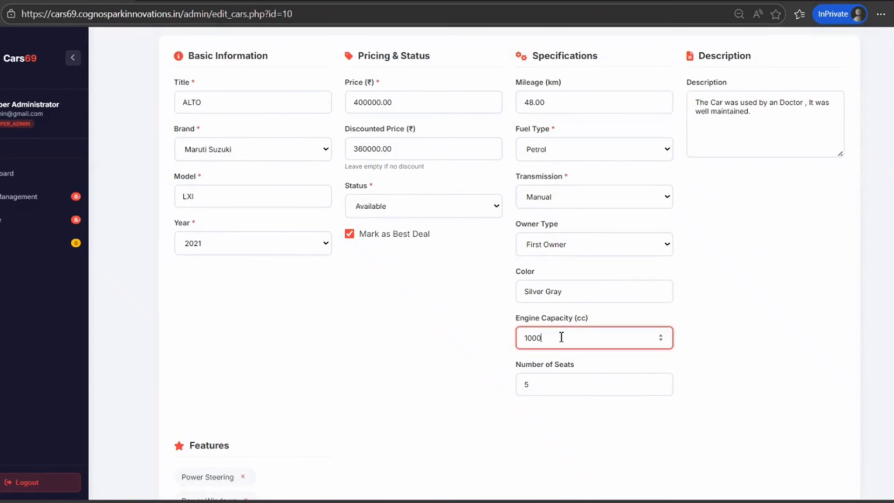
key(BackSpace)
key(BackSpace)
key(BackSpace)
text(950)
scroll(562, 337, up, 2)
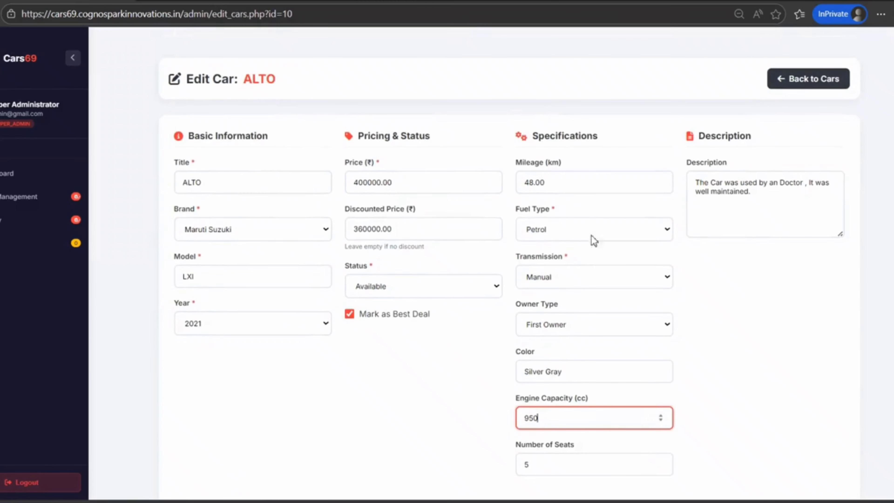
scroll(672, 220, down, 10)
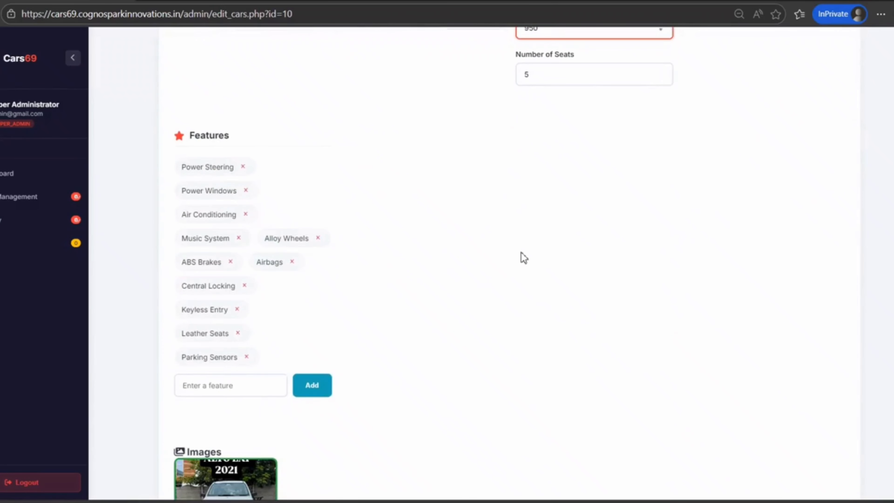
scroll(524, 258, up, 10)
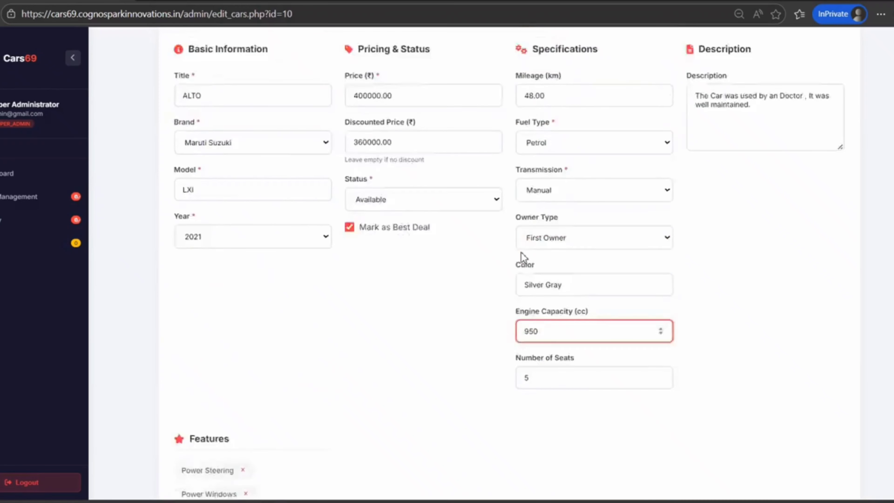
scroll(740, 269, down, 10)
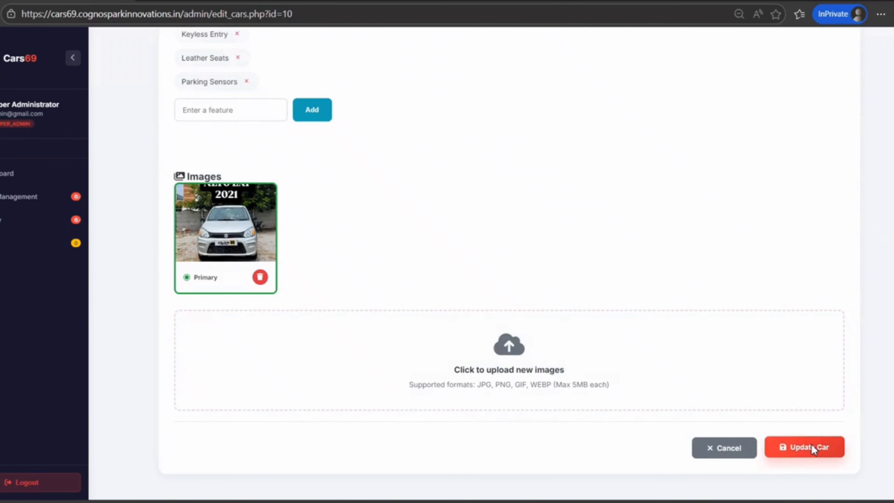
click(812, 446)
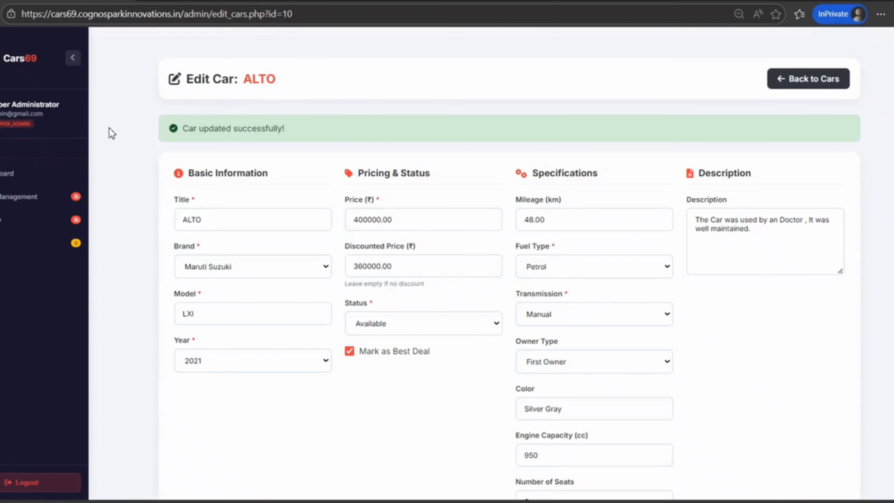
View the ALTO from Available Cars, check Specifications shows 950 cc, then go Back to Cars
click(28, 197)
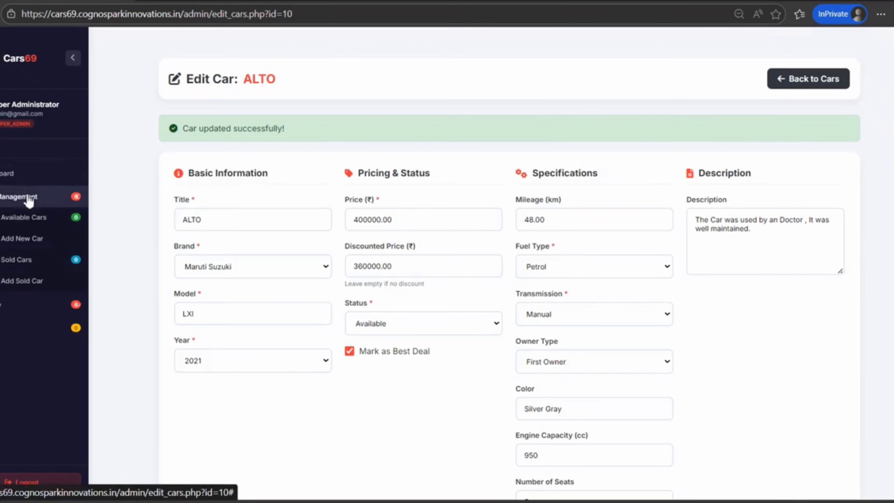
click(27, 222)
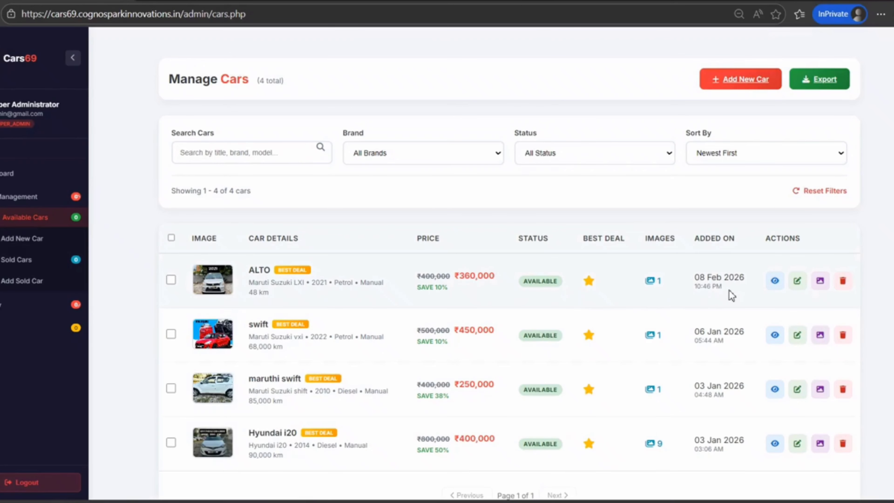
click(772, 284)
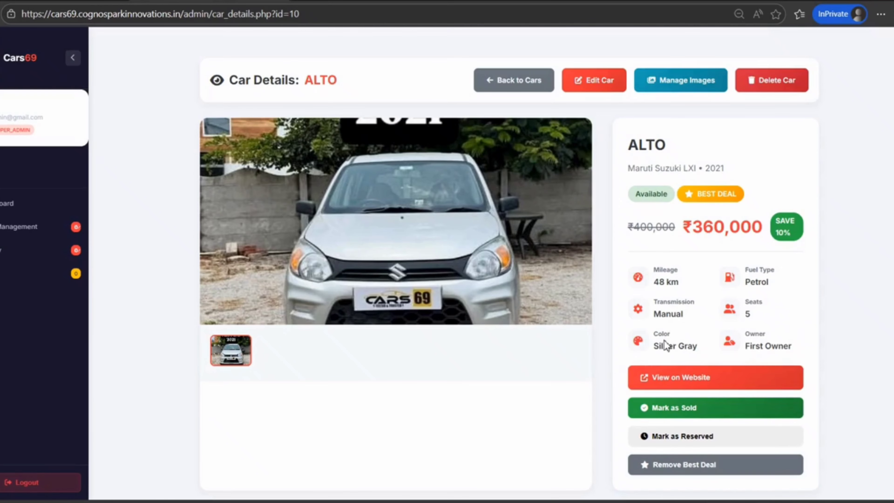
scroll(665, 341, down, 3)
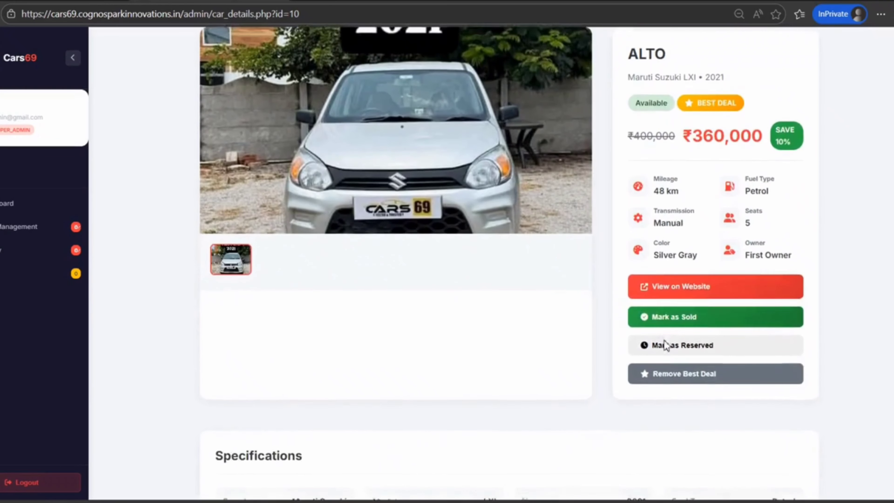
scroll(664, 341, down, 4)
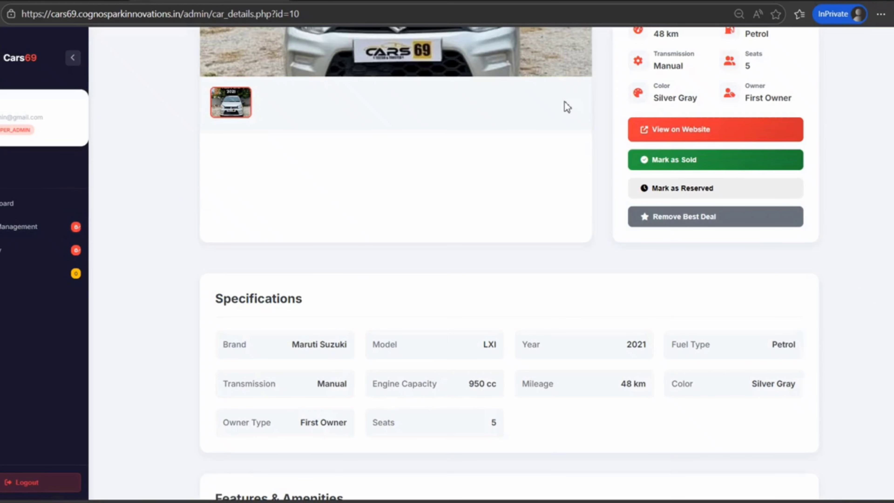
scroll(668, 106, up, 7)
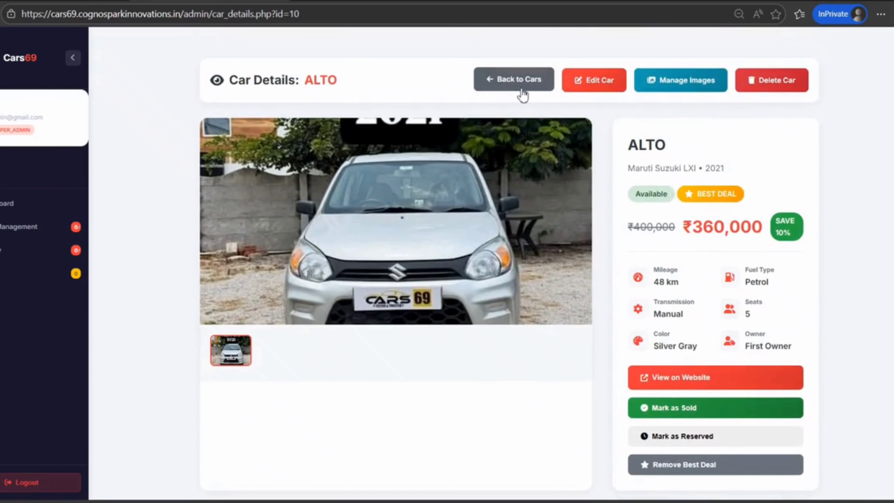
click(524, 94)
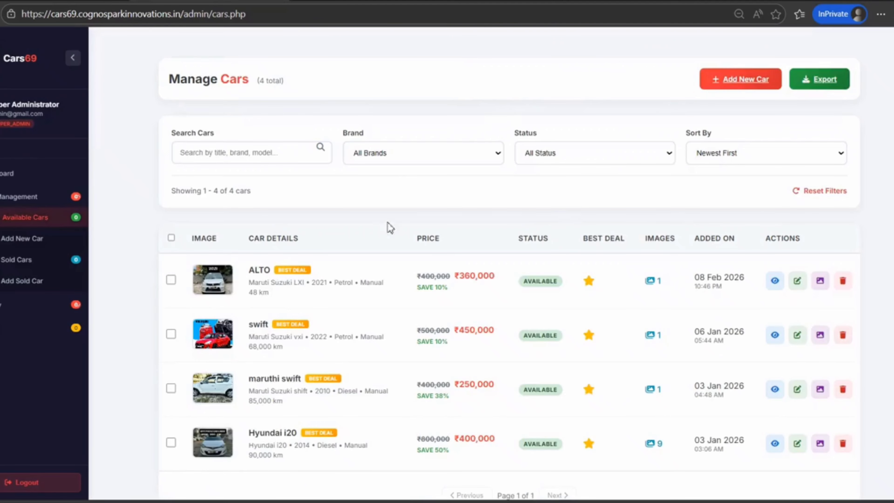
Go to the Sold Cars page from the sidebar
scroll(385, 323, down, 1)
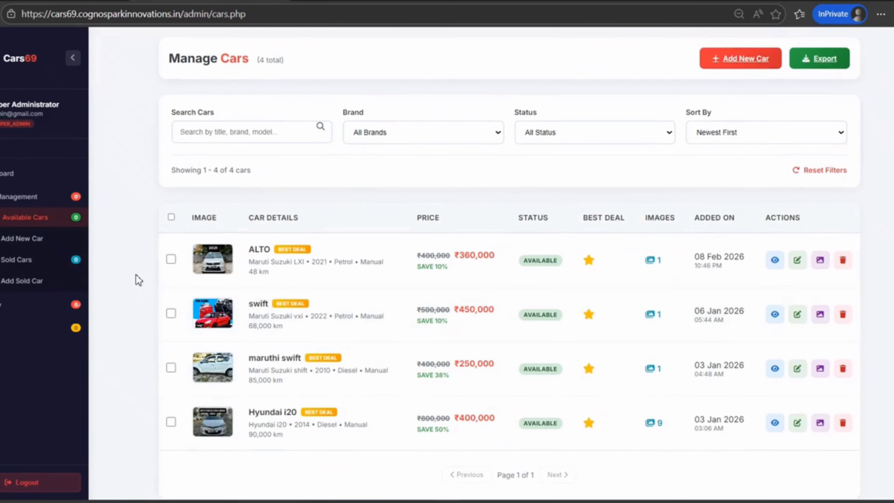
click(42, 260)
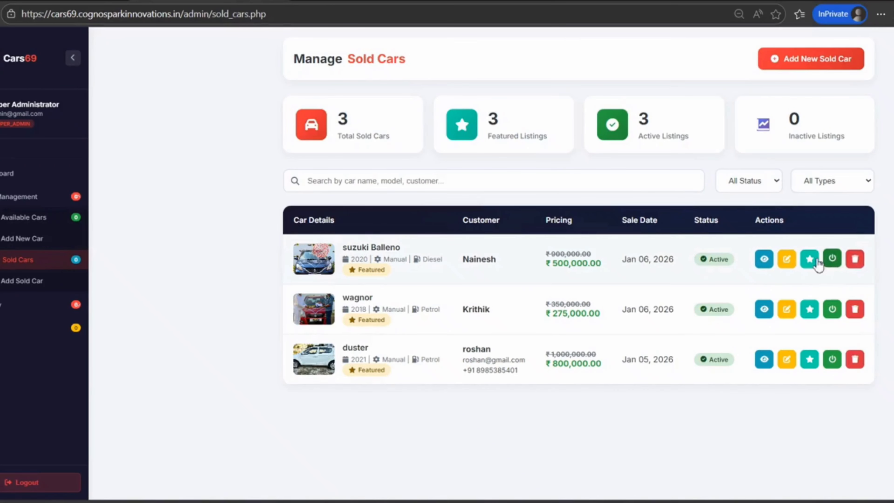
In the Add Sold Car form, enter Car Name 'Hyundai I20' and Model Variant 'ASIA TOPEND'
click(51, 291)
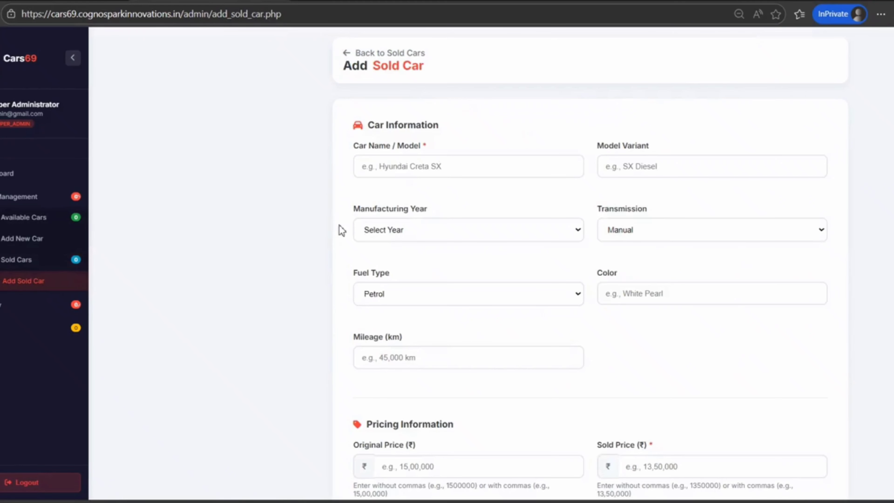
click(433, 173)
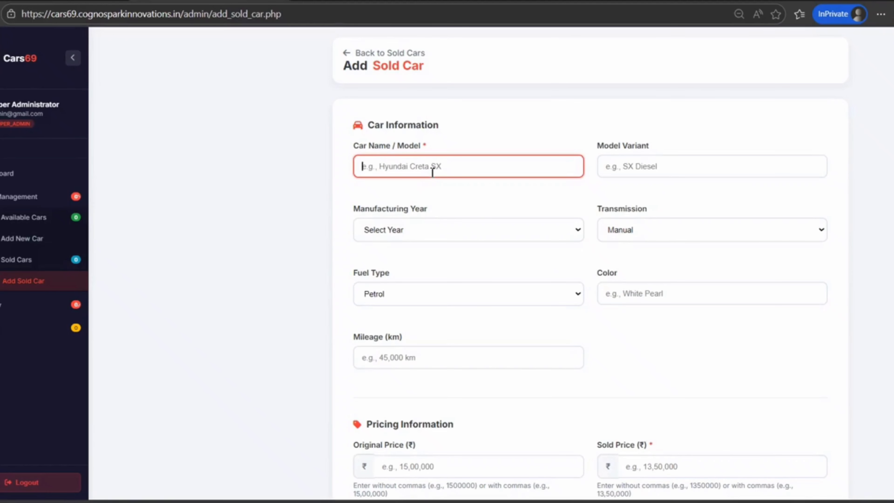
text(Hyundai I20)
click(619, 165)
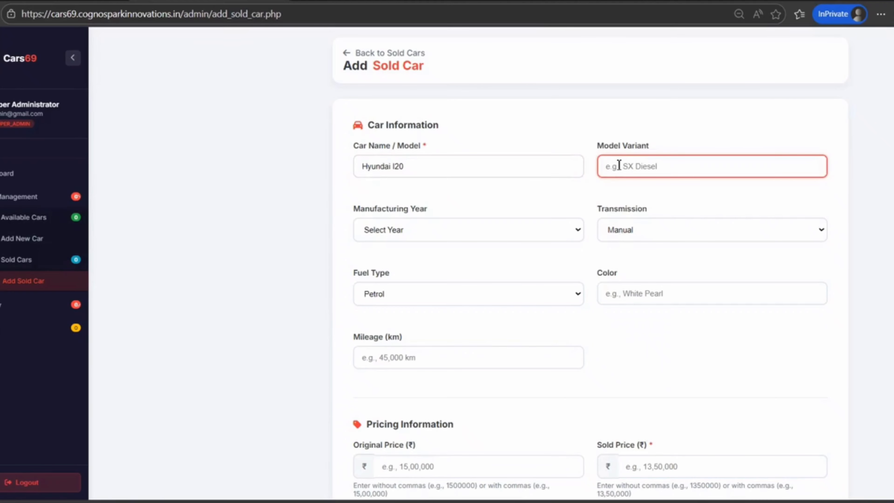
text(ASIA TOPEND)
Choose 2018 as the manufacturing year and Manual as the transmission
click(483, 231)
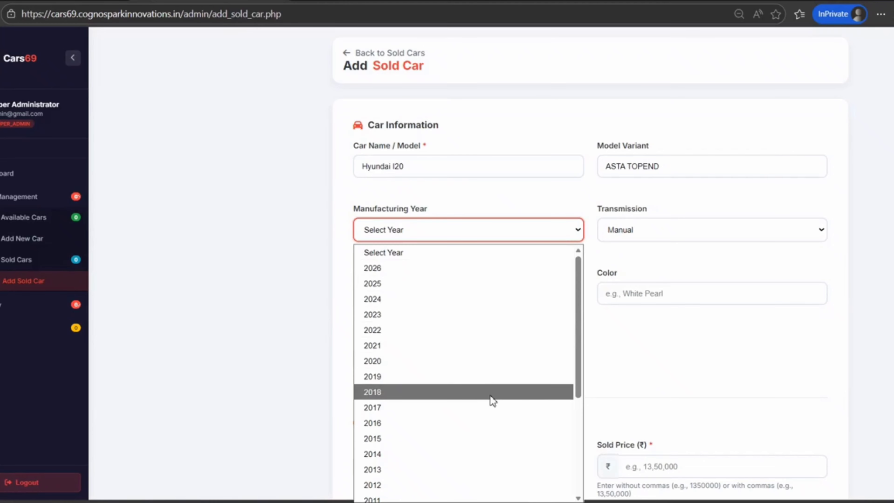
click(493, 400)
click(727, 231)
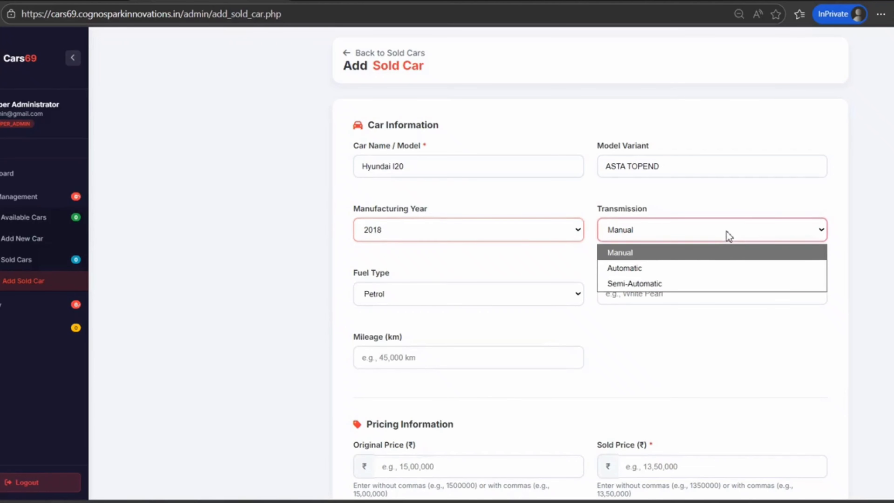
click(718, 253)
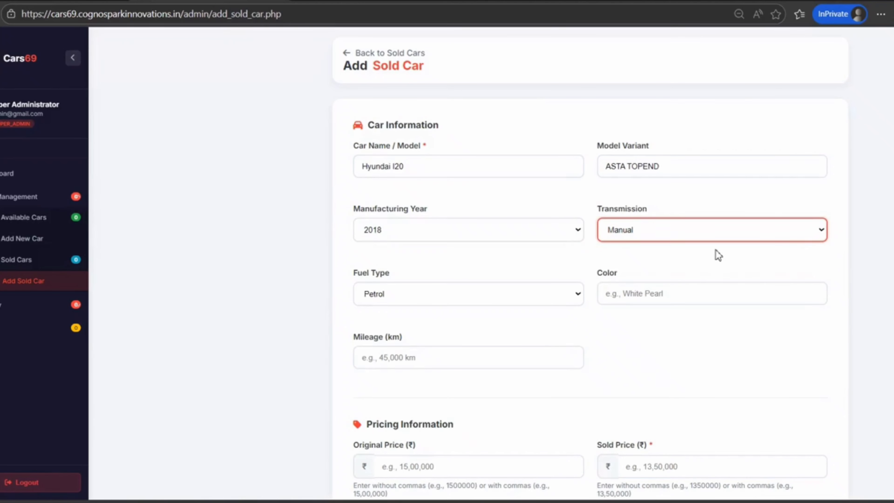
click(640, 304)
Enter colour RED and mileage 48,000 km, correcting the mistyped mileage digits
text(RED)
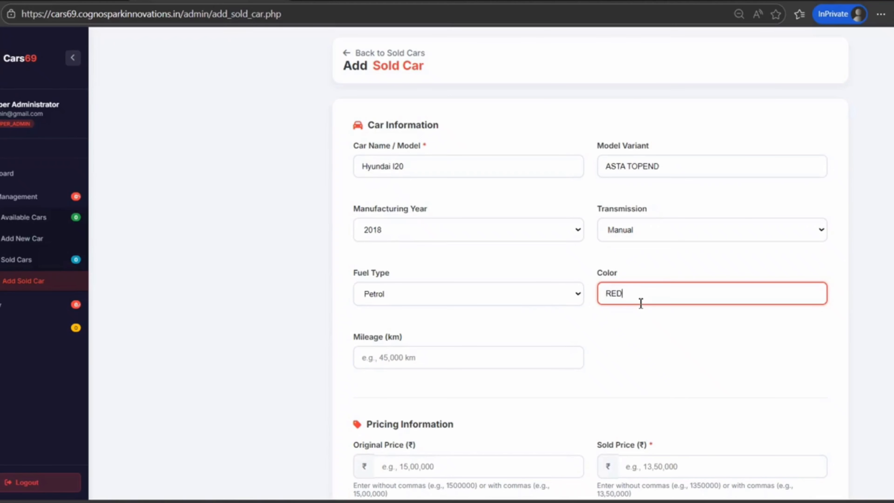
scroll(641, 303, down, 4)
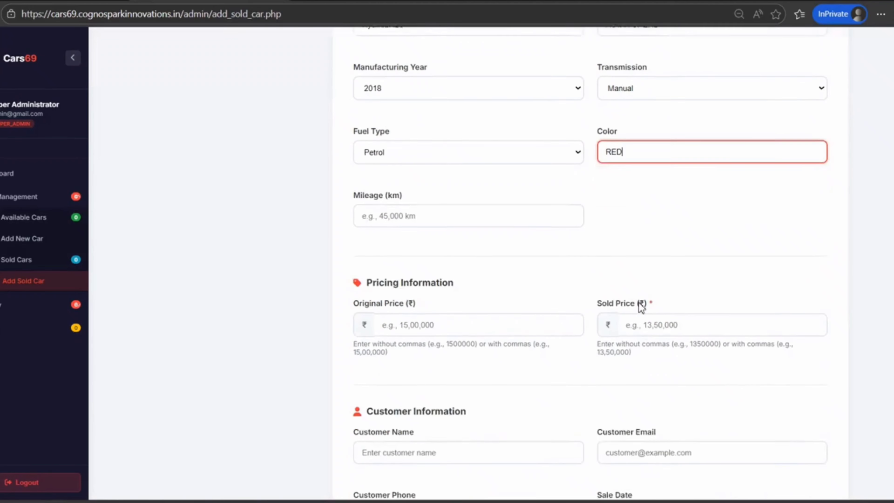
click(501, 218)
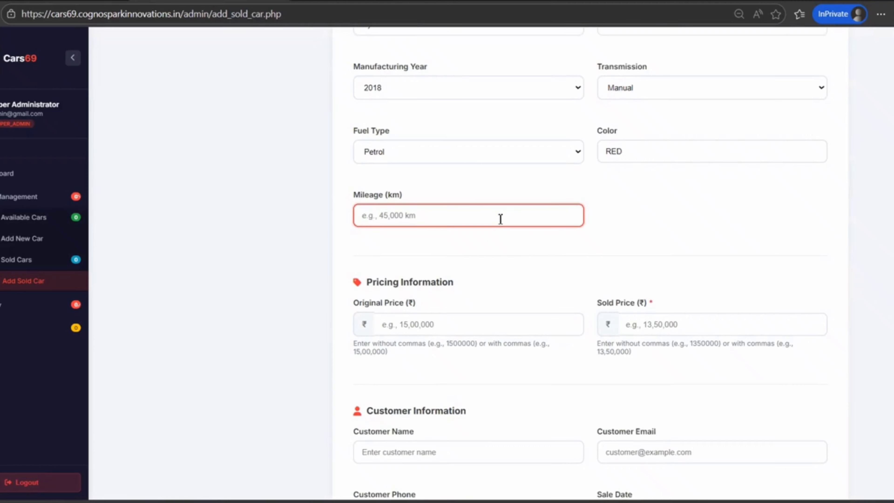
text(4)
text(8)
text(00)
text(,000)
key(BackSpace)
key(Left)
key(Left)
key(BackSpace)
key(BackSpace)
key(Left)
text(,)
scroll(630, 311, down, 2)
Enter original price 7,00,000 and sold price 6,30,000
click(533, 253)
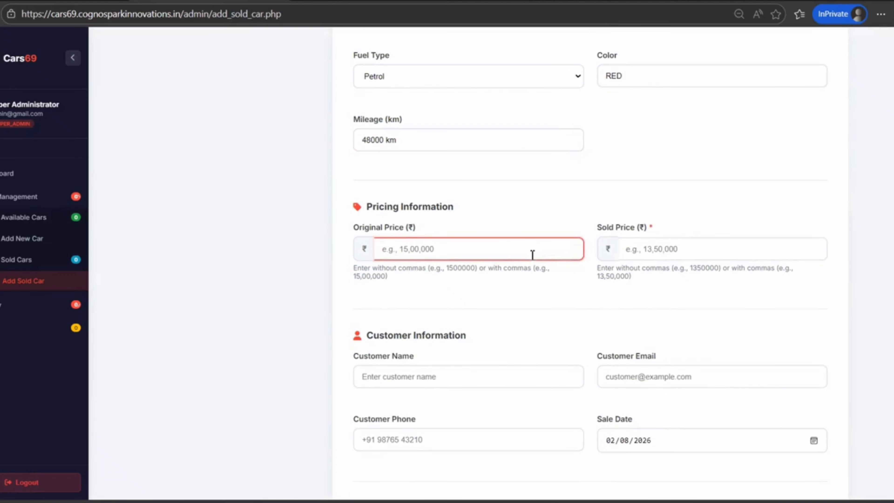
text(7,00,000)
click(692, 246)
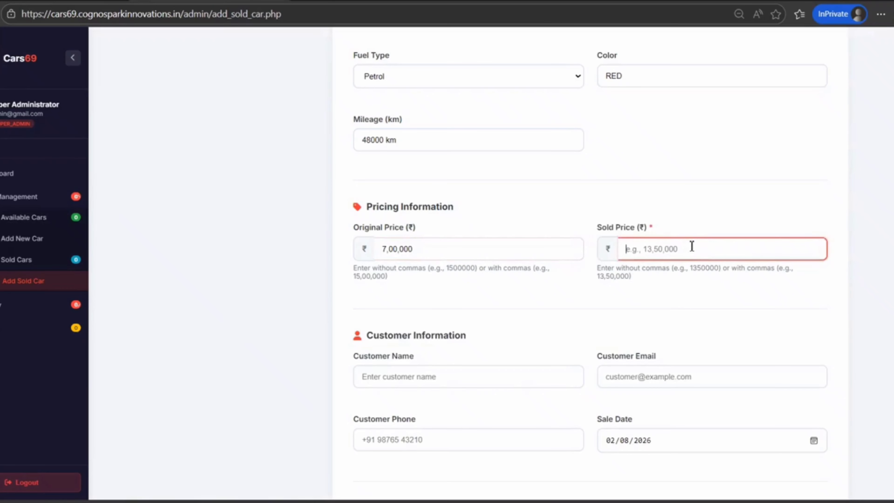
text(6,30,000)
scroll(692, 246, down, 3)
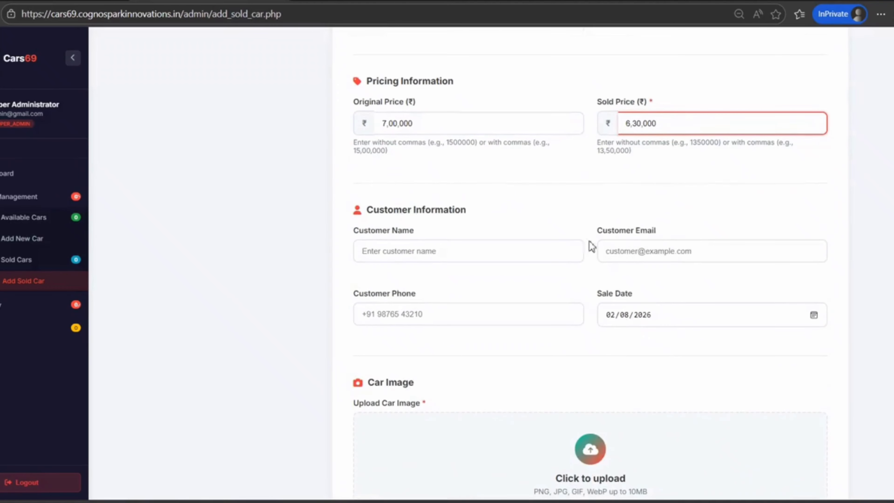
Enter the buyer's name, e-mail address and phone number in the Customer fields
click(512, 256)
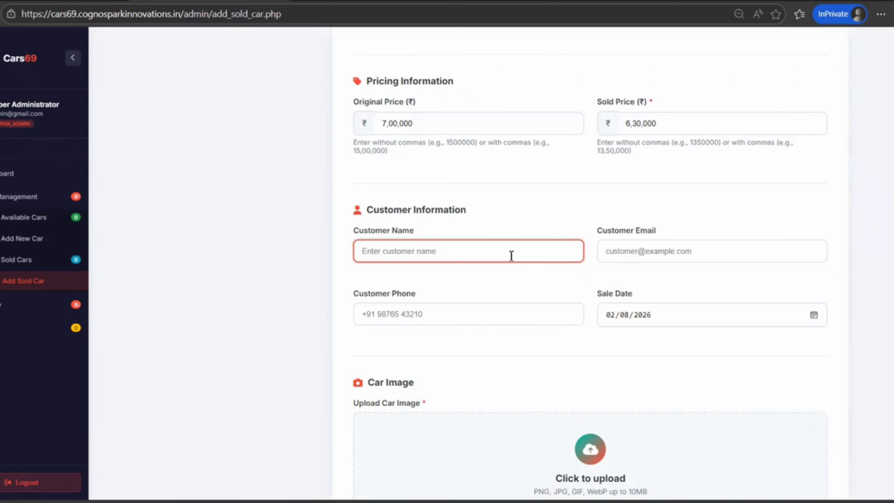
text(F)
text(ra)
text(ba)
text(ka)
text(r)
click(647, 257)
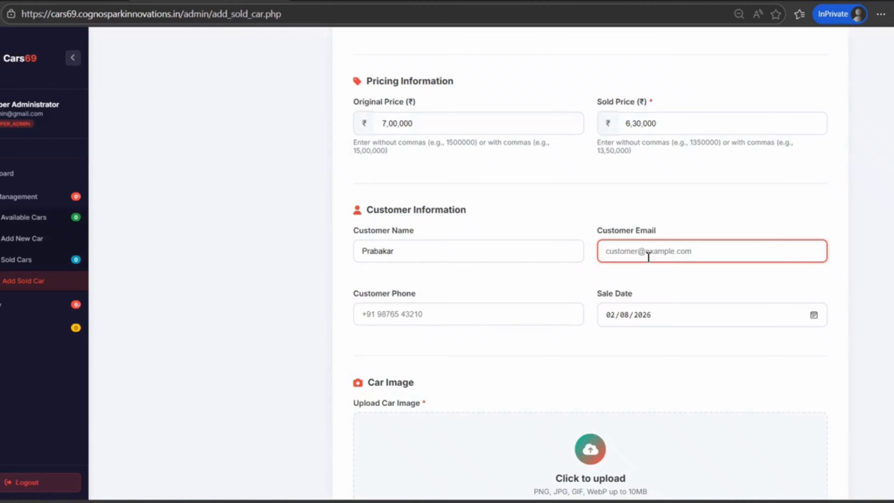
text(pra)
click(513, 312)
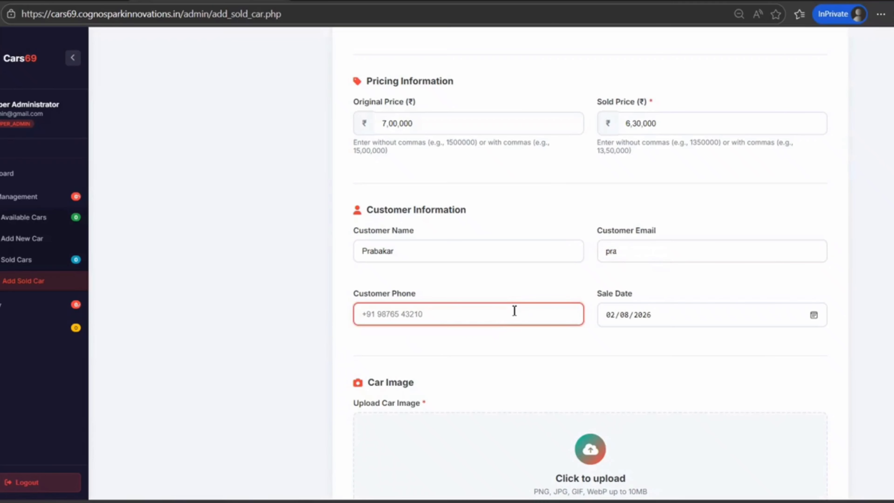
text(9839)
Type 09/14/2023 into the Sale Date field
click(614, 319)
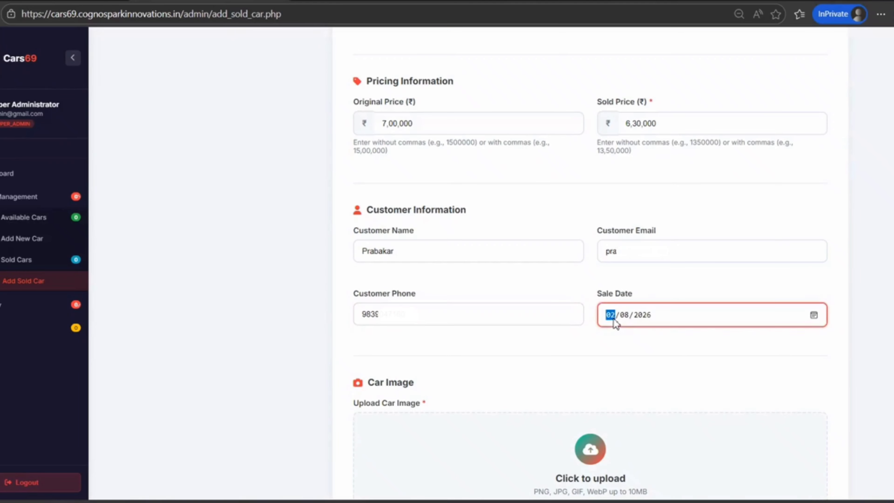
click(643, 318)
click(814, 315)
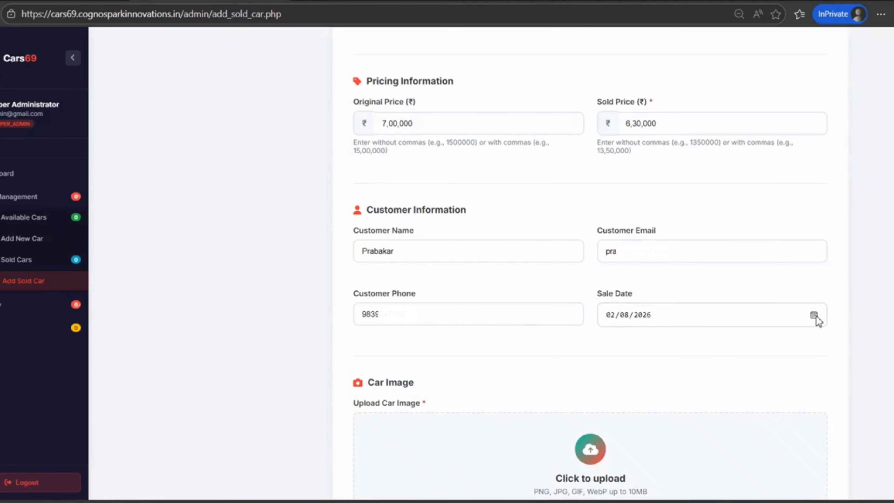
click(613, 317)
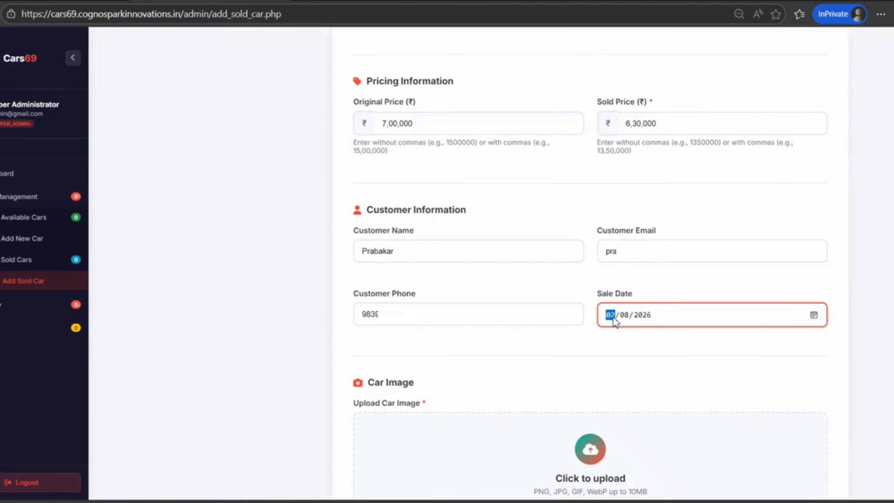
text(09/)
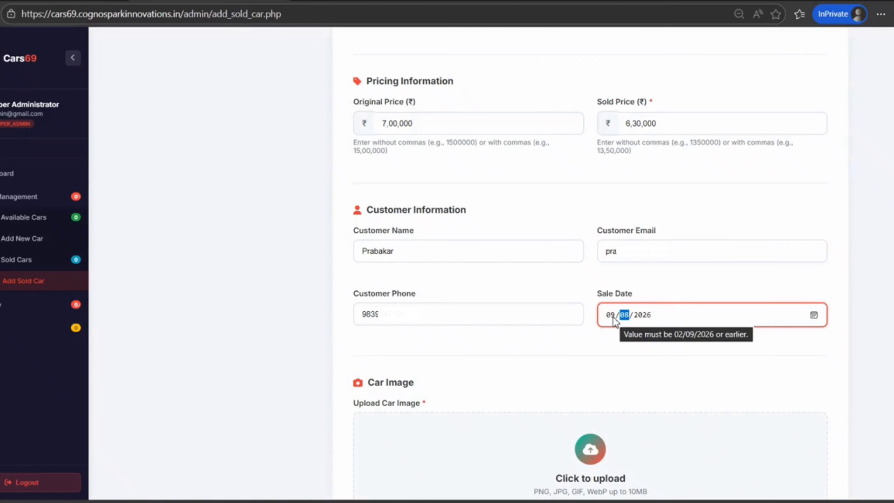
text(14/)
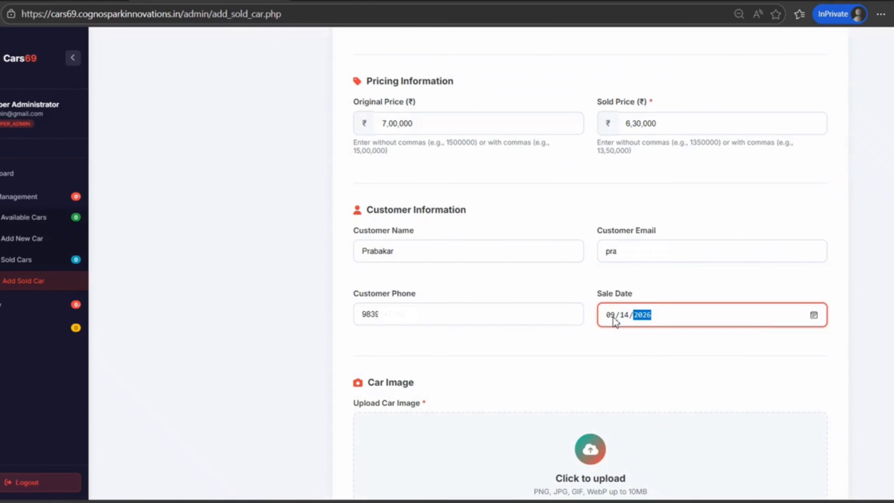
text(2023)
Write the note 'The customer is very Happy, The car is in Good Condition' and tick Mark as Featured Listing
scroll(515, 281, down, 8)
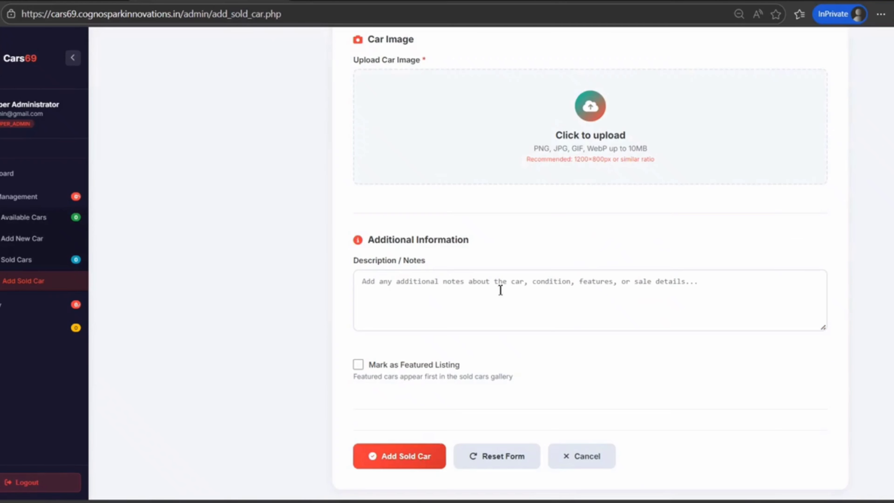
click(515, 282)
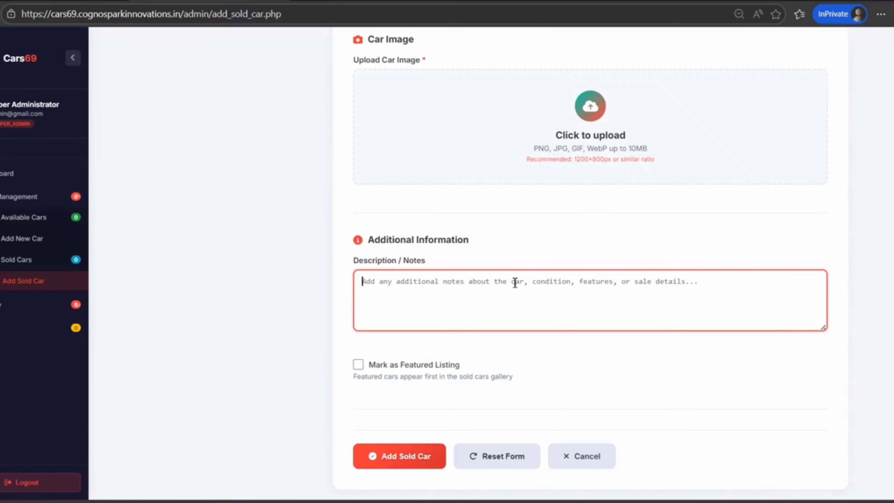
text(Th)
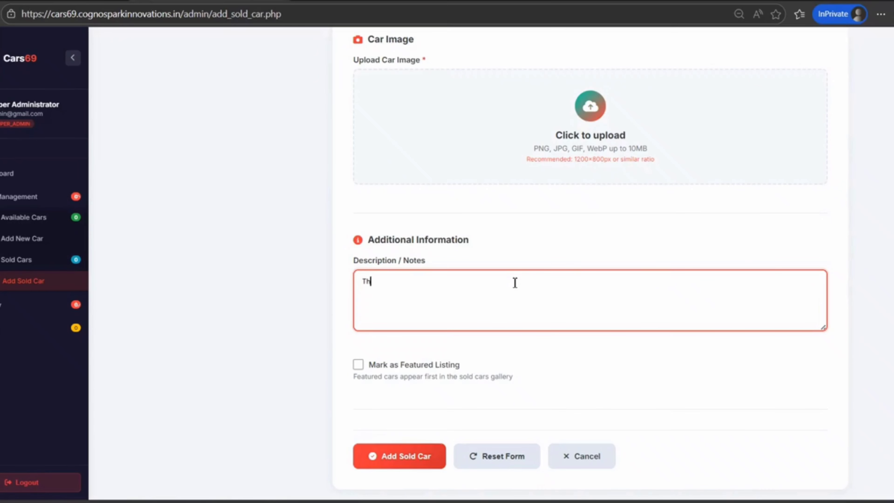
text(e customer is very Happy)
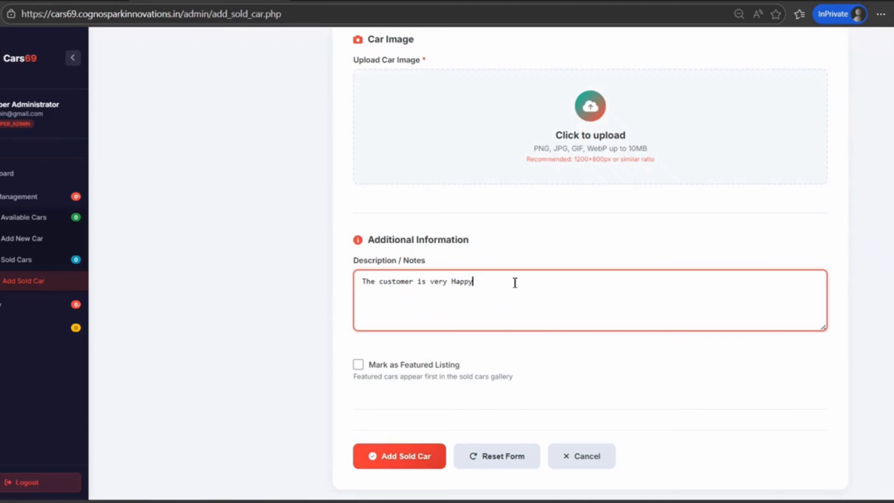
text(, I)
key(BackSpace)
text(The car is in Good Con)
text(dition)
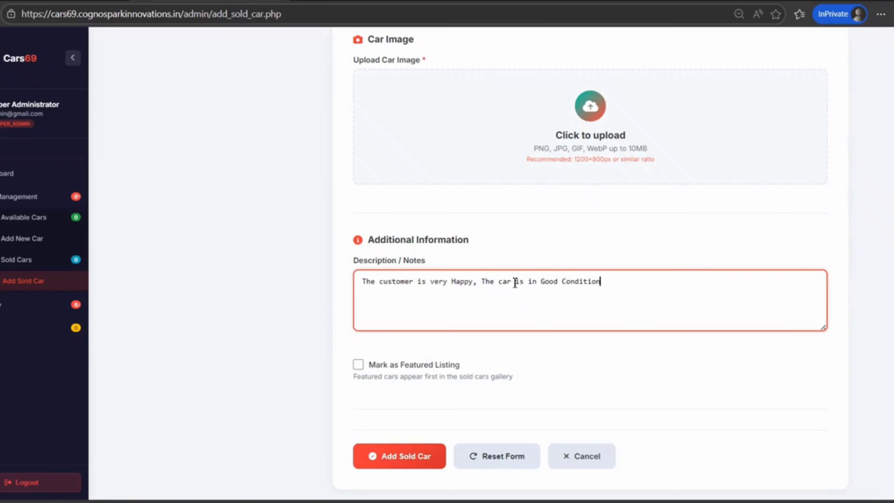
click(358, 365)
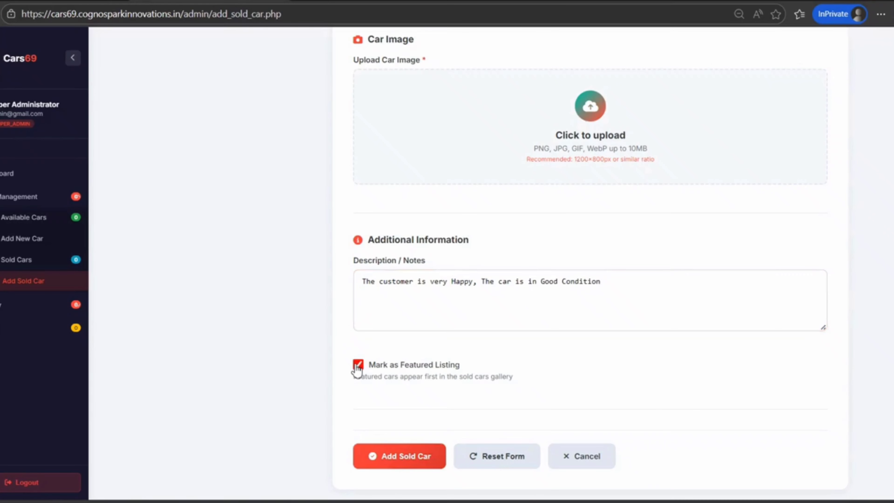
scroll(618, 388, down, 1)
scroll(620, 388, up, 2)
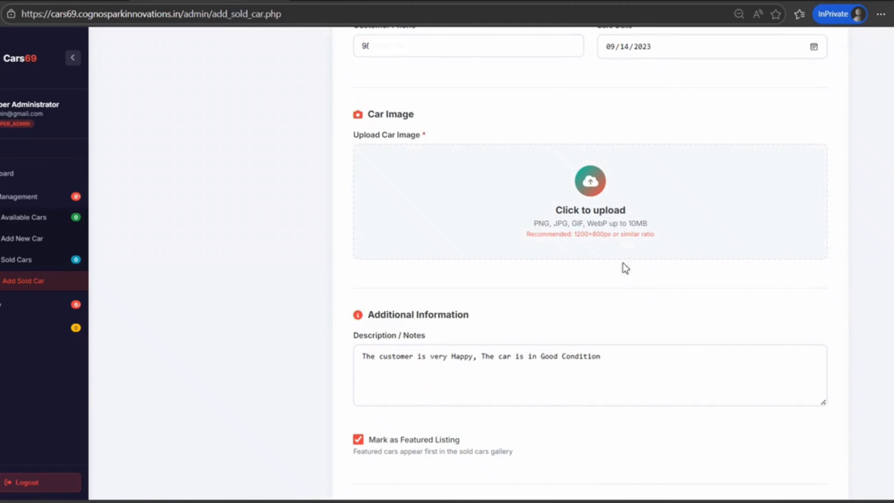
Attach sols-car.png as the car image and submit the Add Sold Car form
click(592, 182)
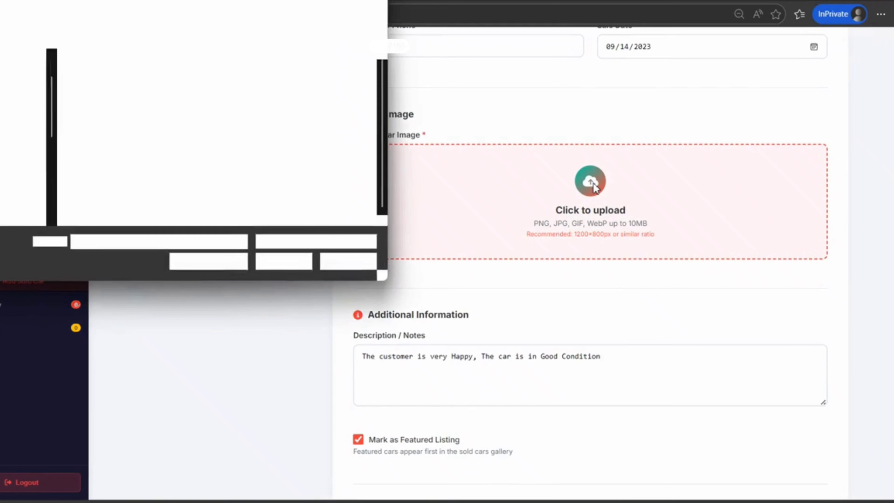
click(270, 177)
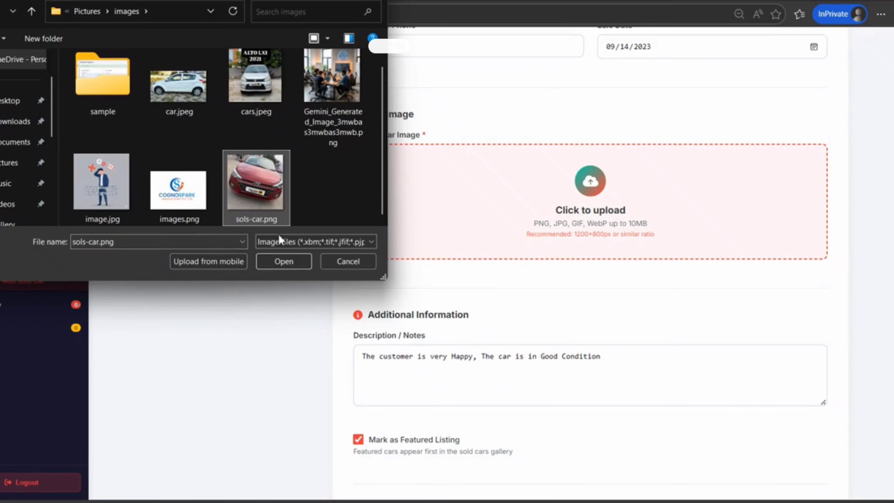
click(284, 263)
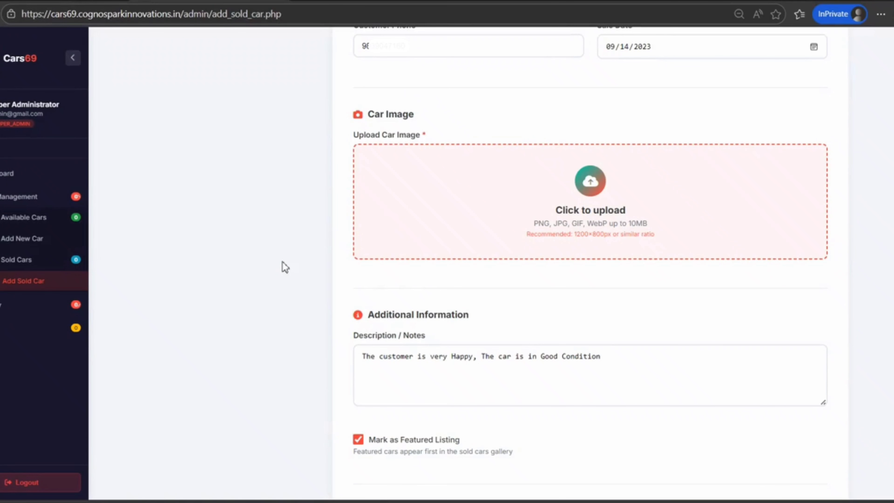
scroll(501, 299, down, 2)
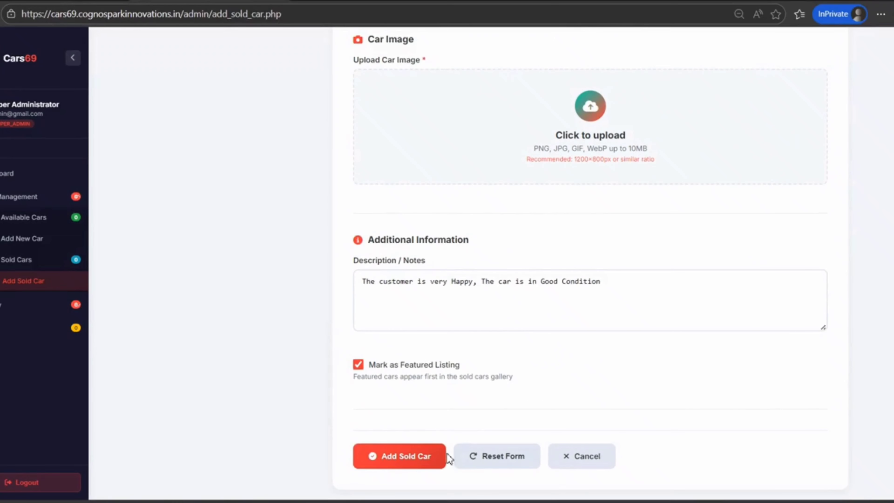
click(426, 468)
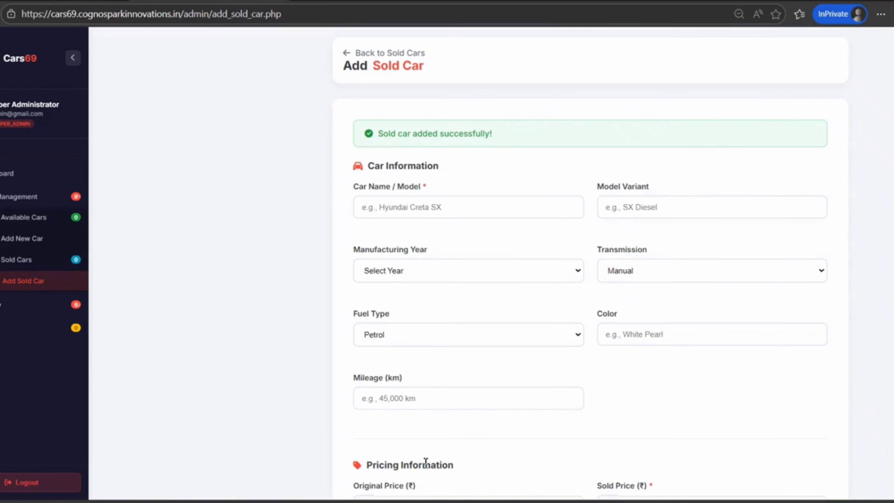
Check the Sold Cars list for the I20, then open Gallery's Add to Gallery form
click(38, 262)
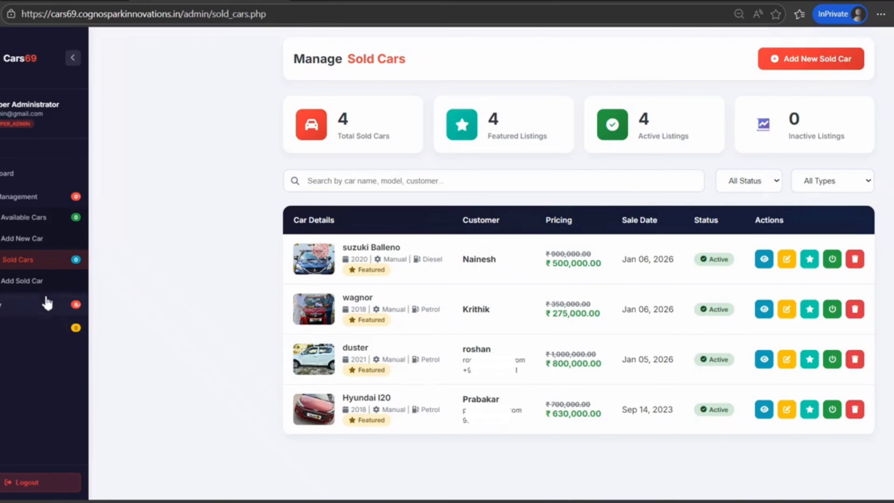
click(5, 307)
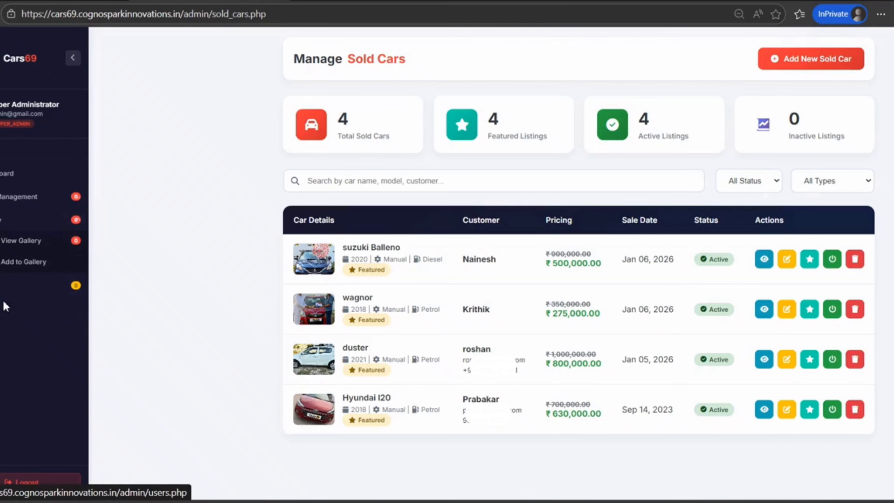
click(24, 251)
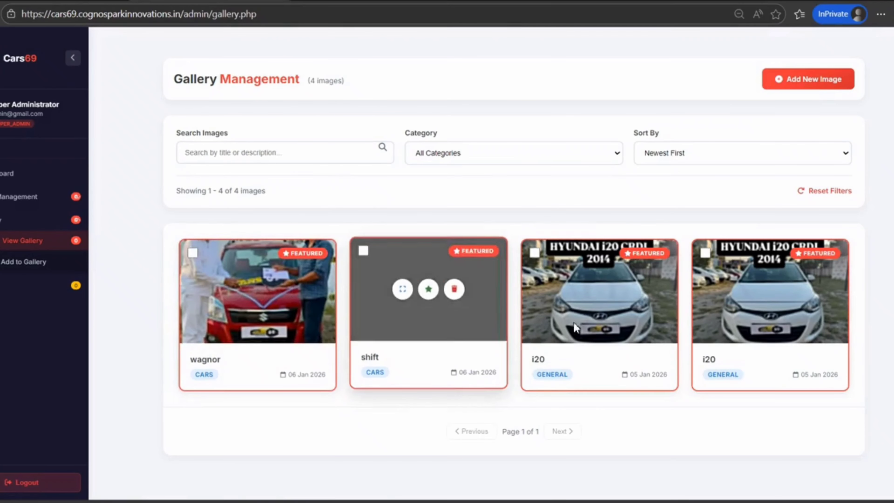
click(27, 263)
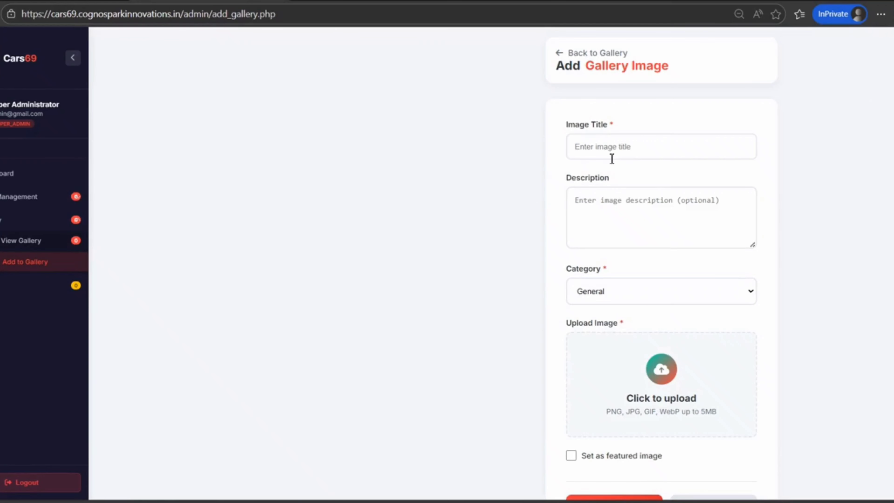
Title the image 'Swift' and describe it as the best family car that feels safe while travelling
click(637, 151)
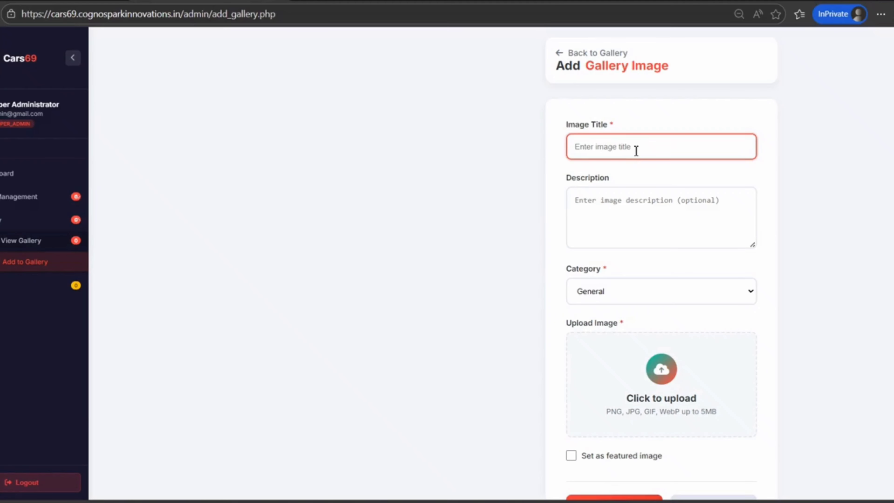
text(Swift)
click(620, 199)
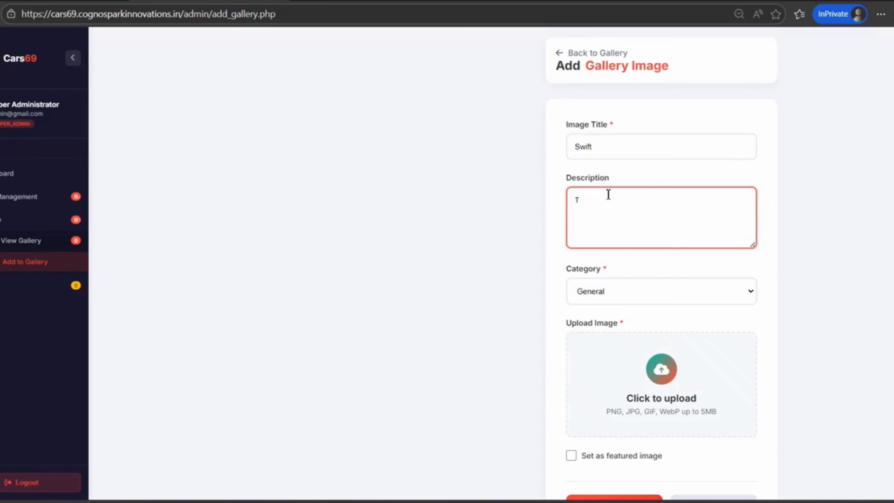
text(It is the Best car to go out with )
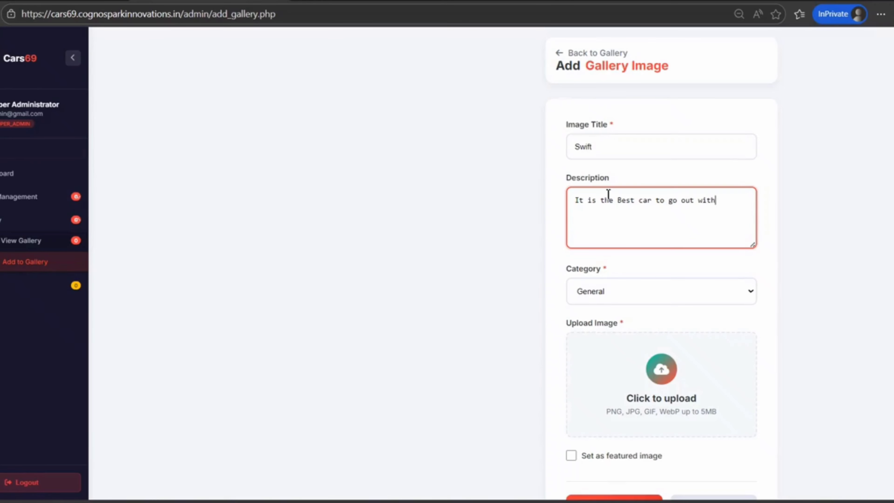
text(familt)
key(BackSpace)
text(y, It makes you feel )
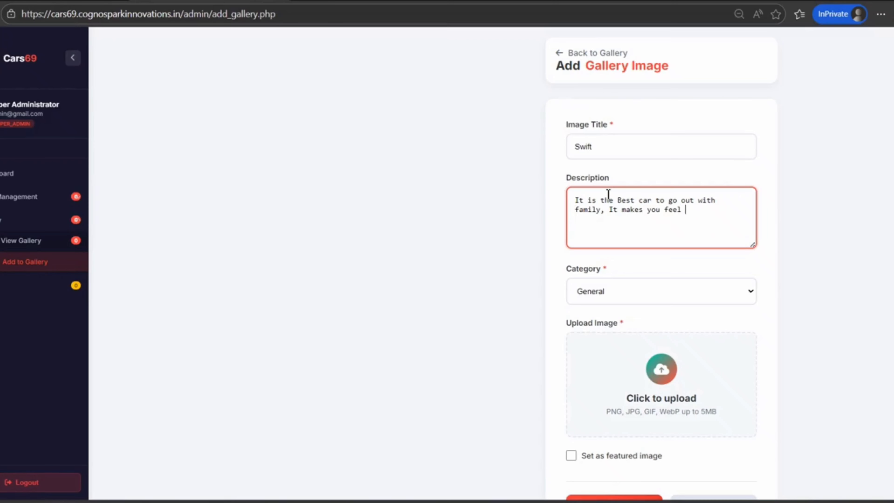
text(safe while travellinng )
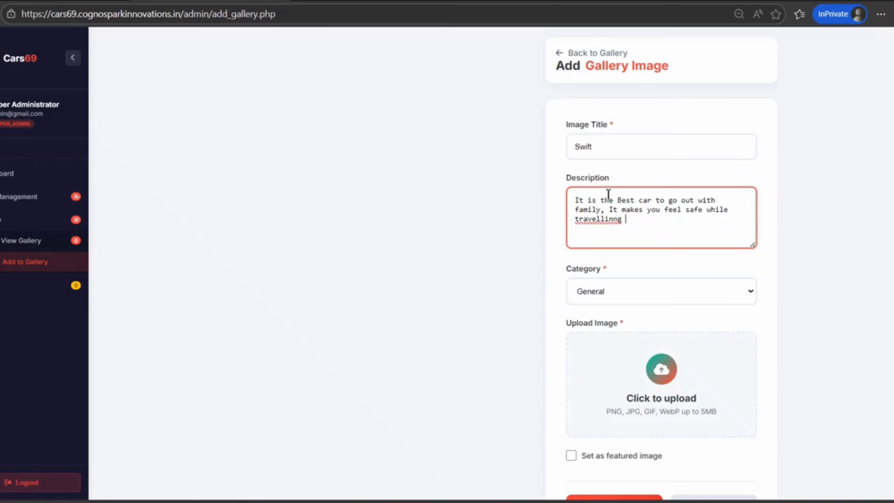
text(in it)
key(Left)
key(Left)
key(Left)
key(Left)
key(Left)
key(Left)
key(Left)
key(BackSpace)
key(Right)
key(Right)
key(Right)
key(Right)
key(Right)
key(Right)
key(Right)
Finish the description with a full stop and set the category to Cars
text(.)
scroll(605, 298, down, 2)
click(658, 246)
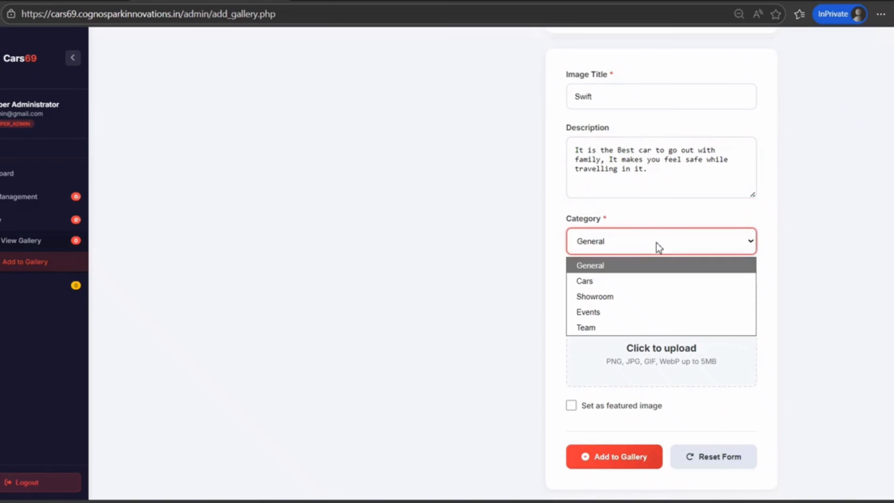
click(594, 282)
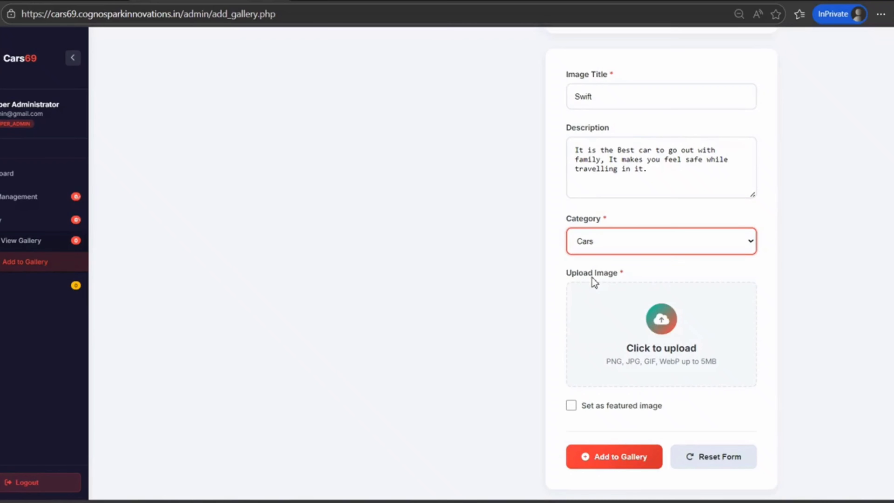
Upload car.jpeg as a featured image, add it to the gallery, and view the gallery
click(671, 320)
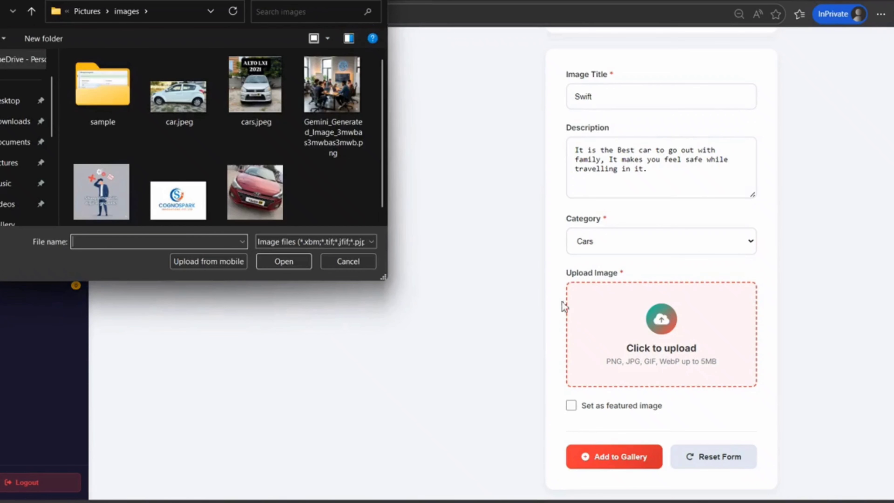
click(201, 105)
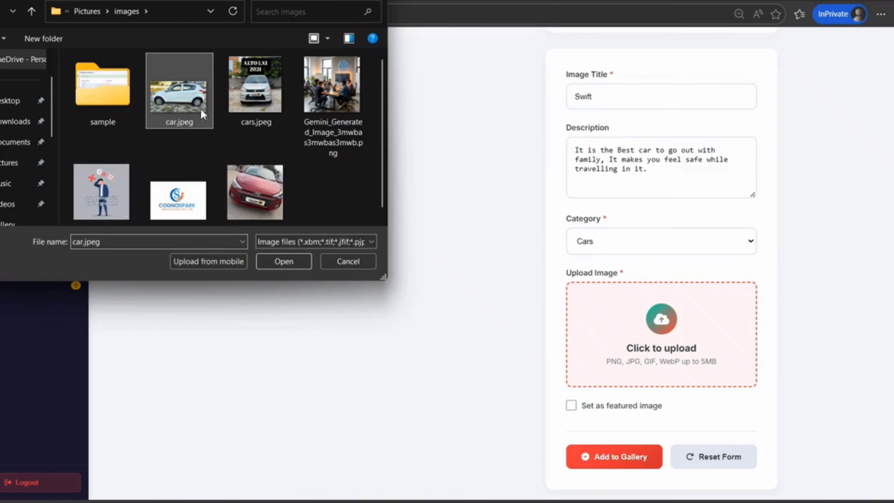
click(278, 264)
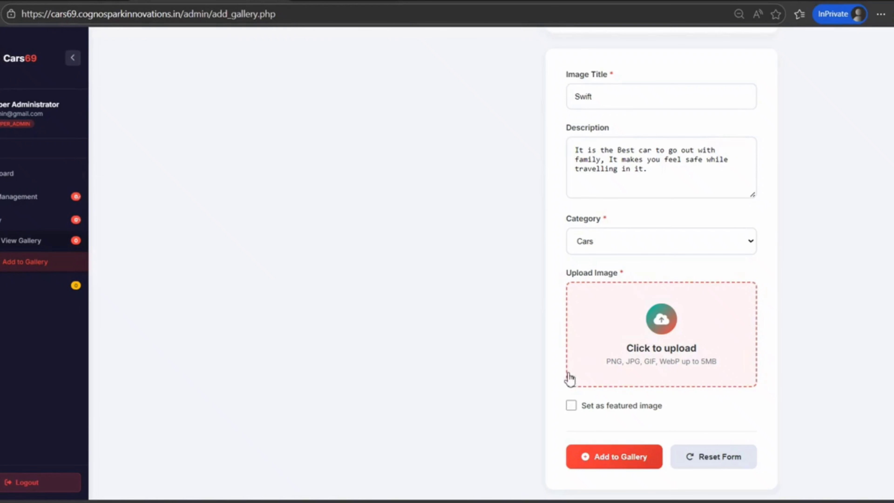
click(572, 408)
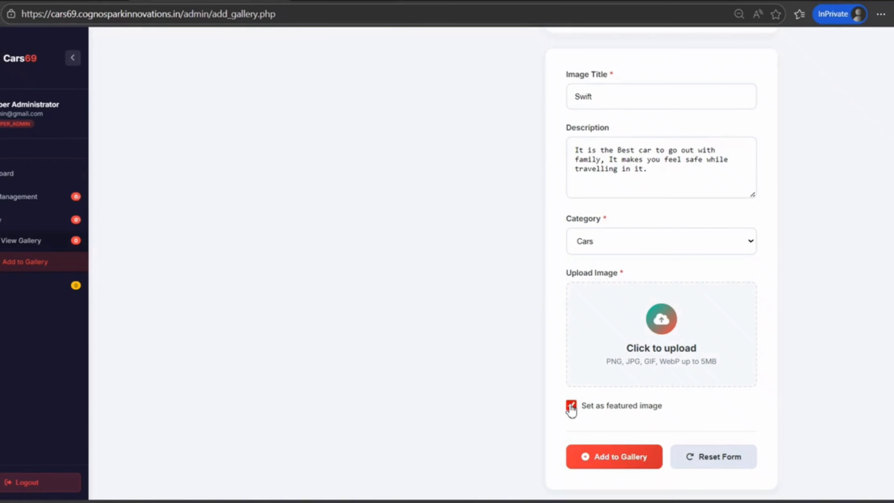
click(639, 460)
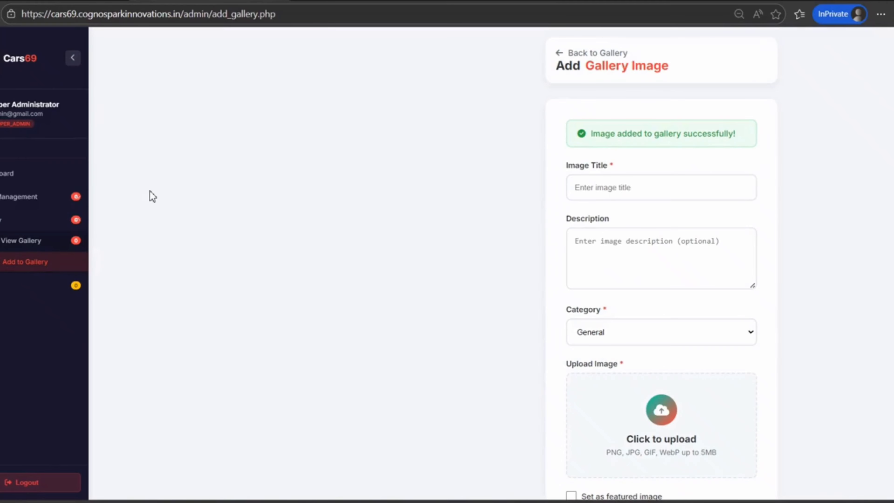
click(28, 243)
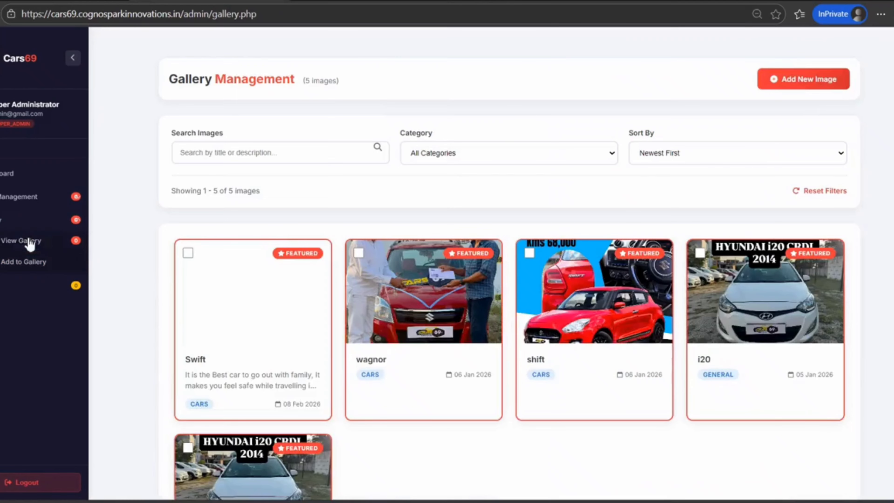
Preview the Swift gallery image at full size, then go to the Manage Users list
mouse_move(258, 338)
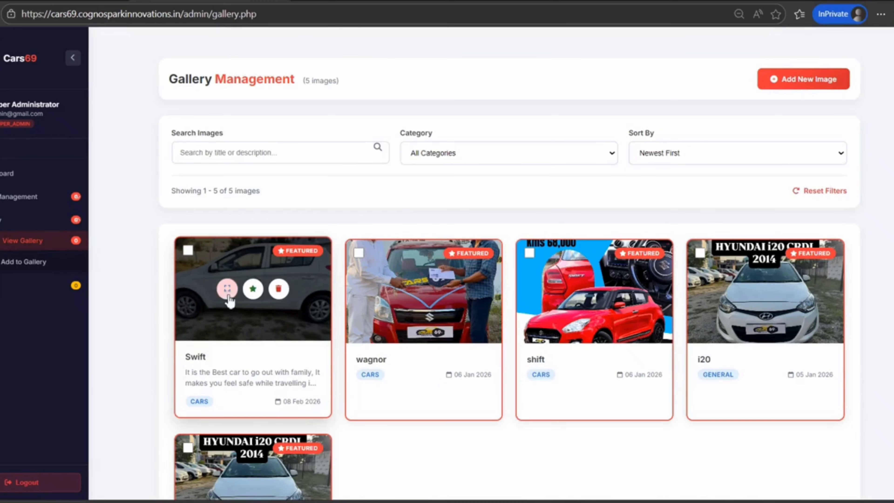
click(227, 289)
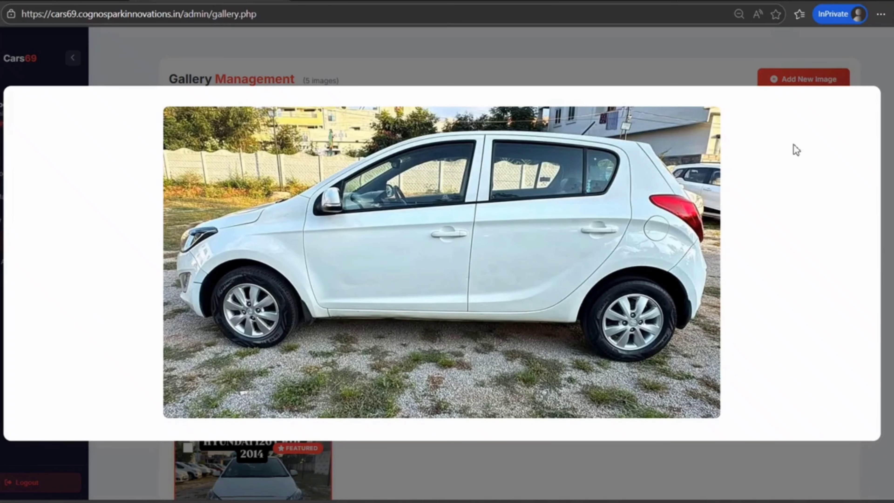
click(888, 84)
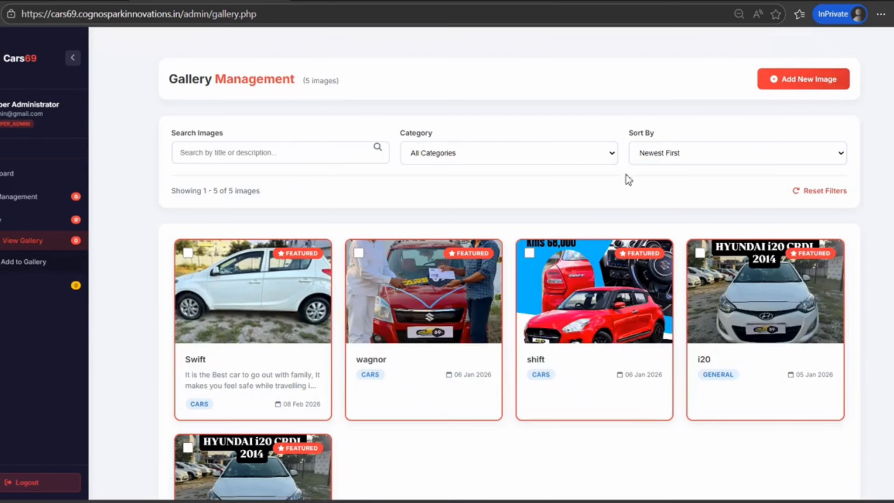
mouse_move(219, 302)
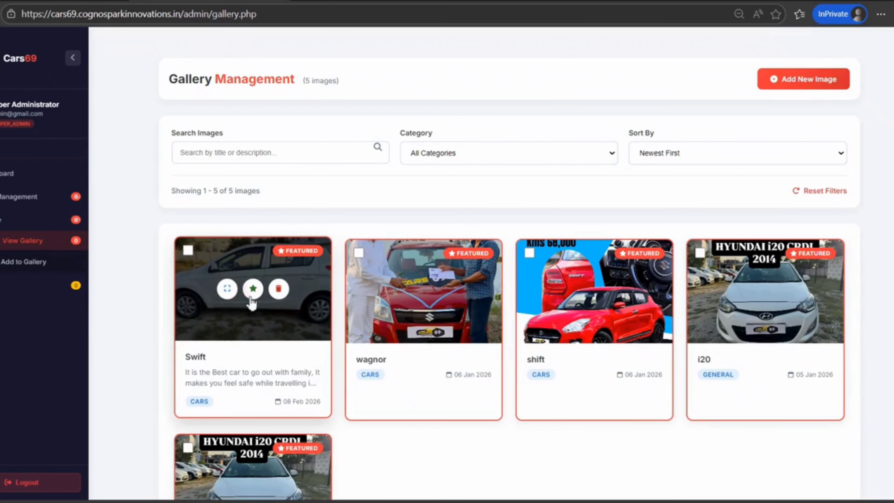
click(42, 292)
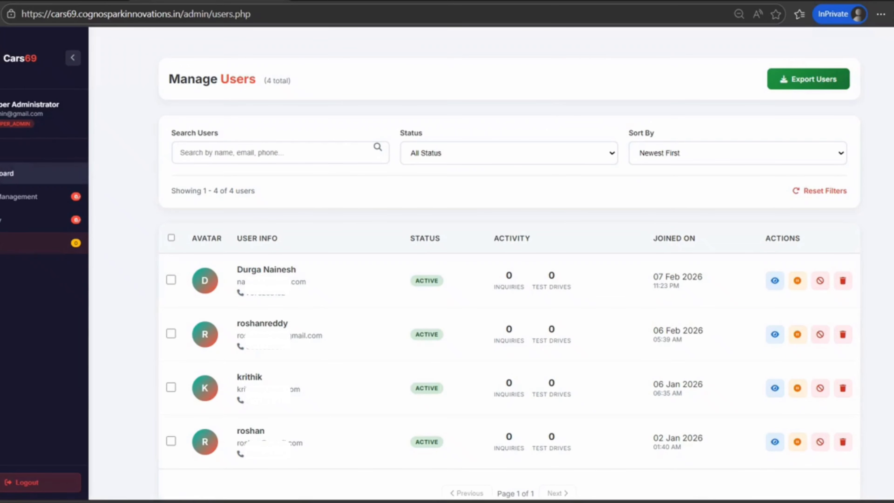
Go back to the Dashboard and log out to the admin login page
click(7, 173)
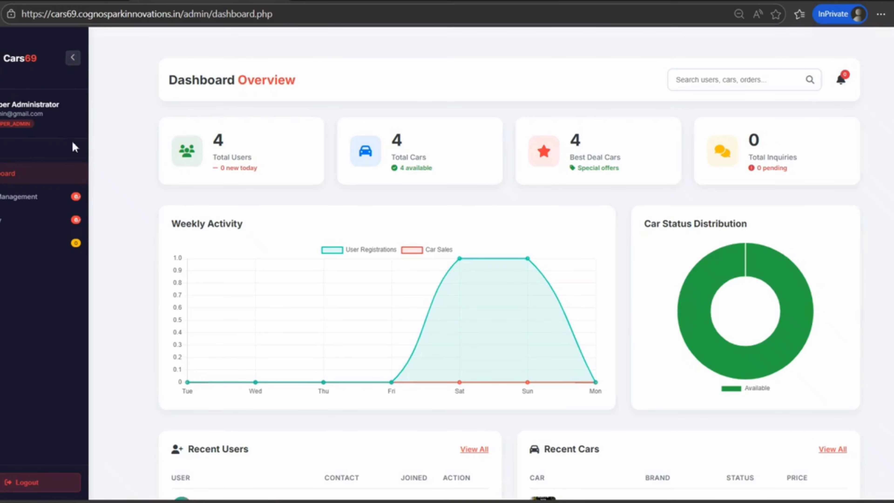
click(42, 483)
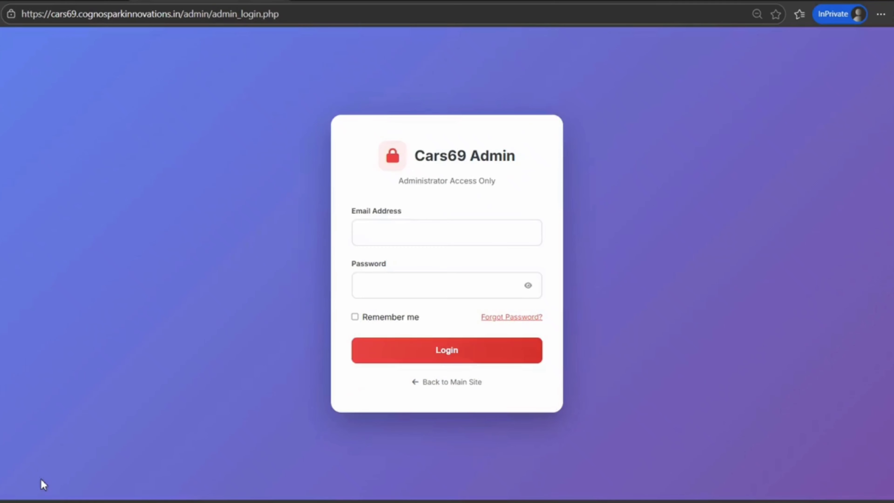